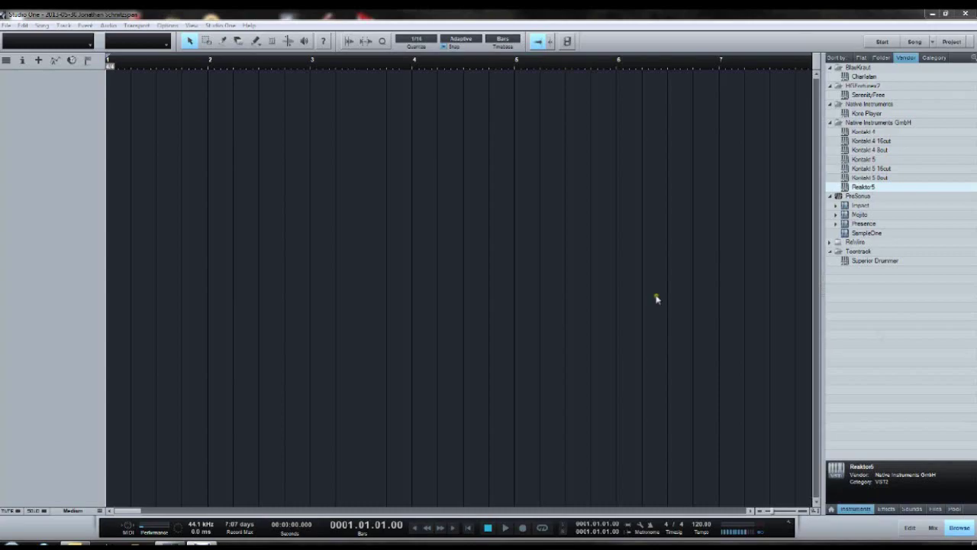
Select Kontakt 5 under Native Instruments GmbH in the vendor-sorted instruments list
{"action": "left_click_drag", "start_coordinate": [446, 259], "coordinate": [399, 255]}
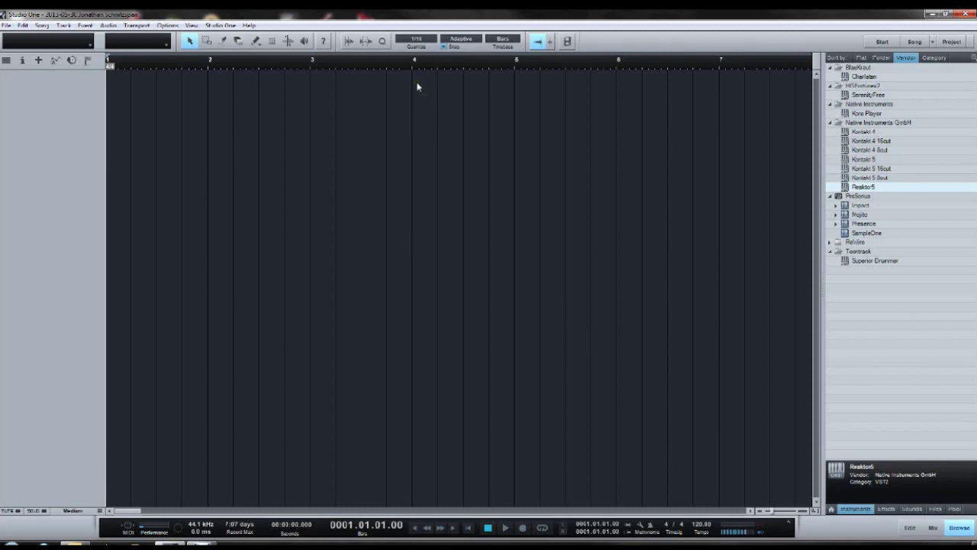
{"action": "left_click", "coordinate": [878, 159]}
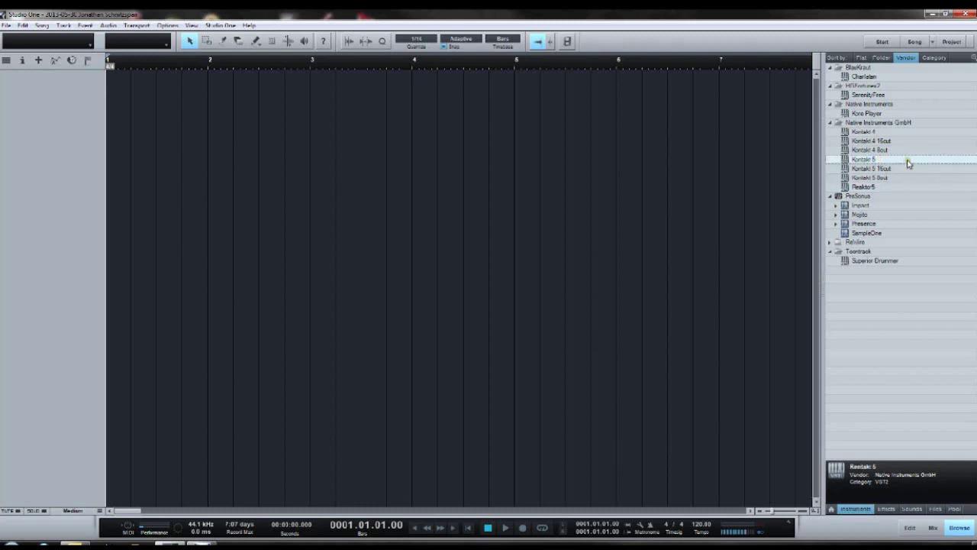
Add Kontakt 5 on a new instrument track and list Studio Drummer's kits, starting with Garage Kit - Full
{"action": "left_click_drag", "start_coordinate": [878, 158], "coordinate": [710, 162]}
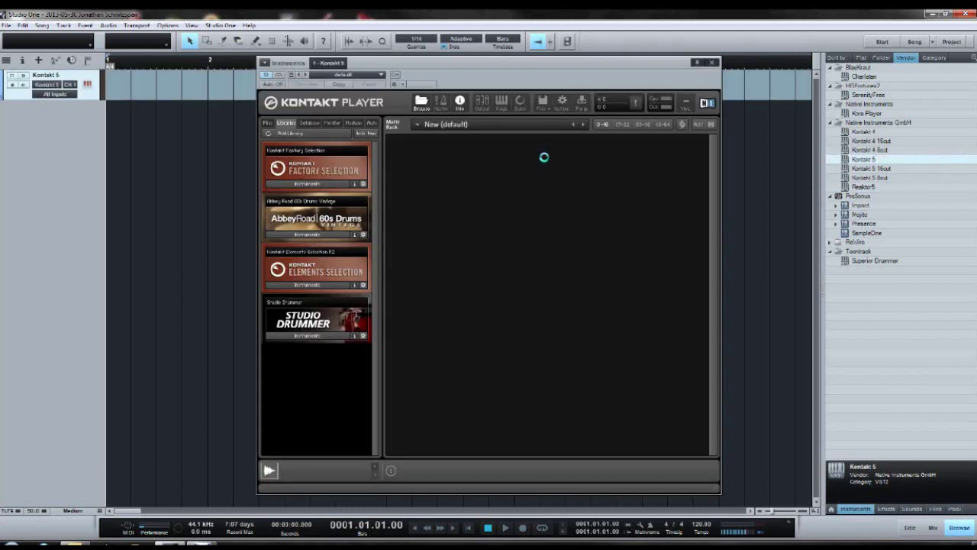
{"action": "left_click", "coordinate": [306, 335]}
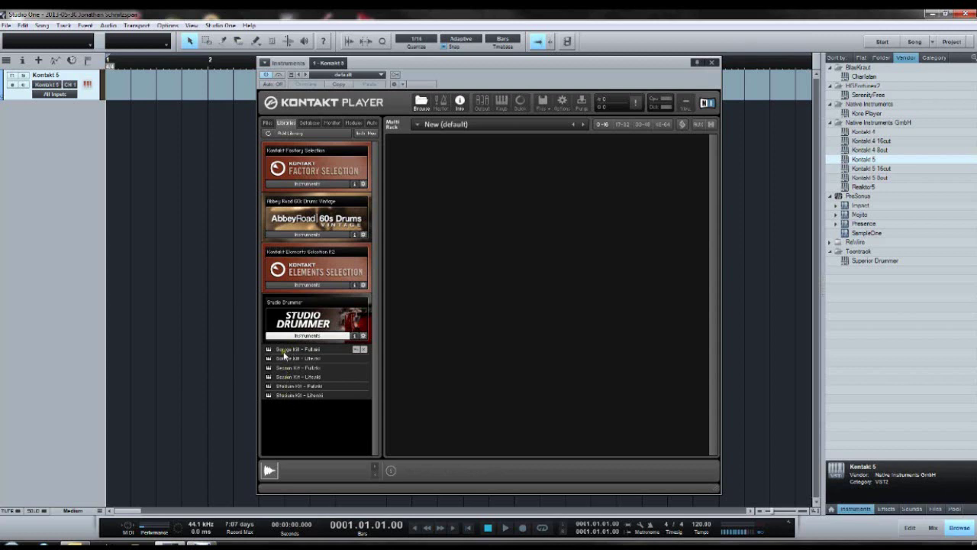
{"action": "left_click", "coordinate": [286, 351]}
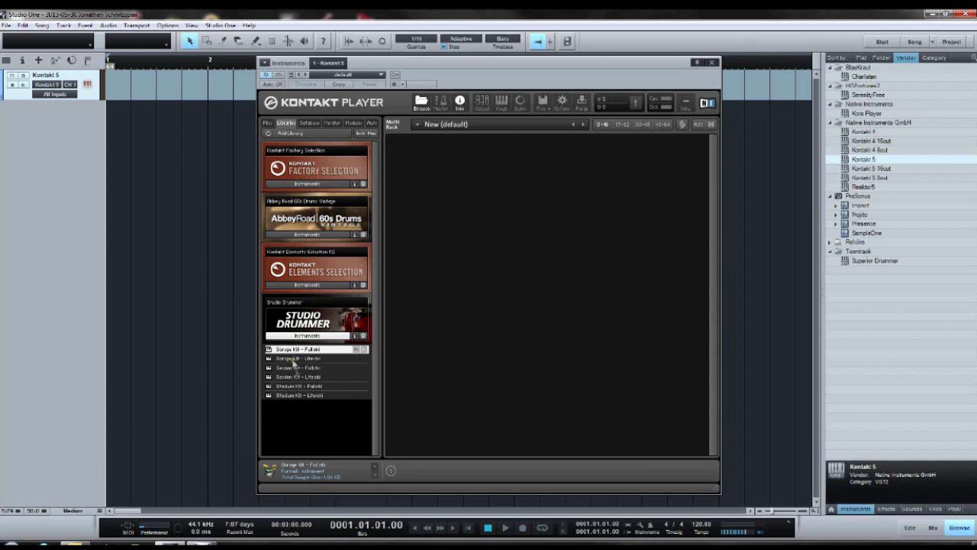
Compare the Session, Stadium and Garage Full and Lite kits, settling on Stadium Kit - Full
{"action": "left_click", "coordinate": [295, 367]}
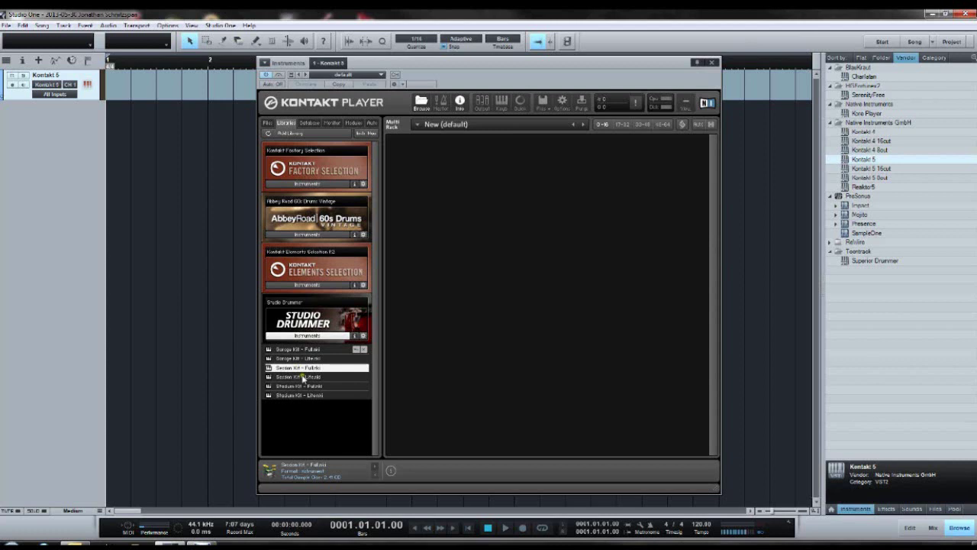
{"action": "left_click", "coordinate": [304, 386]}
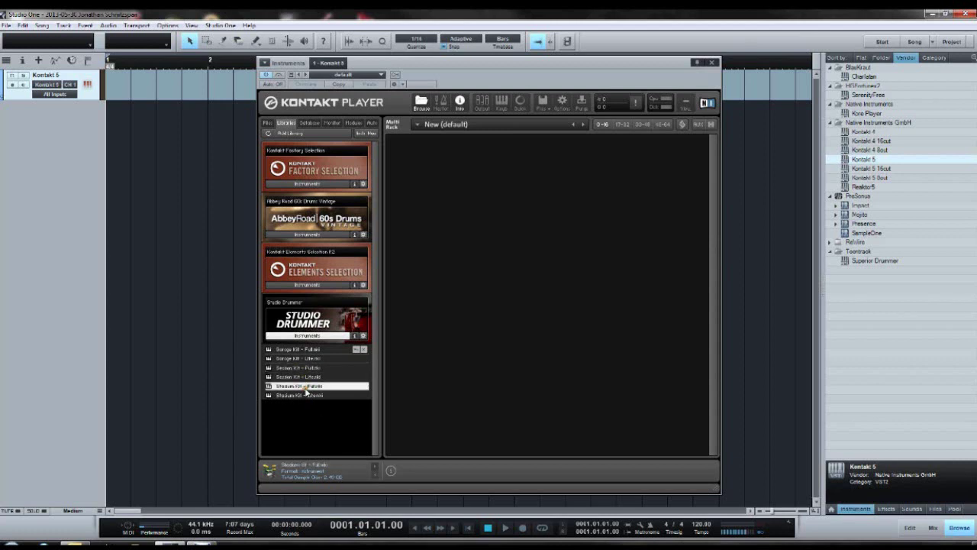
{"action": "left_click", "coordinate": [308, 395]}
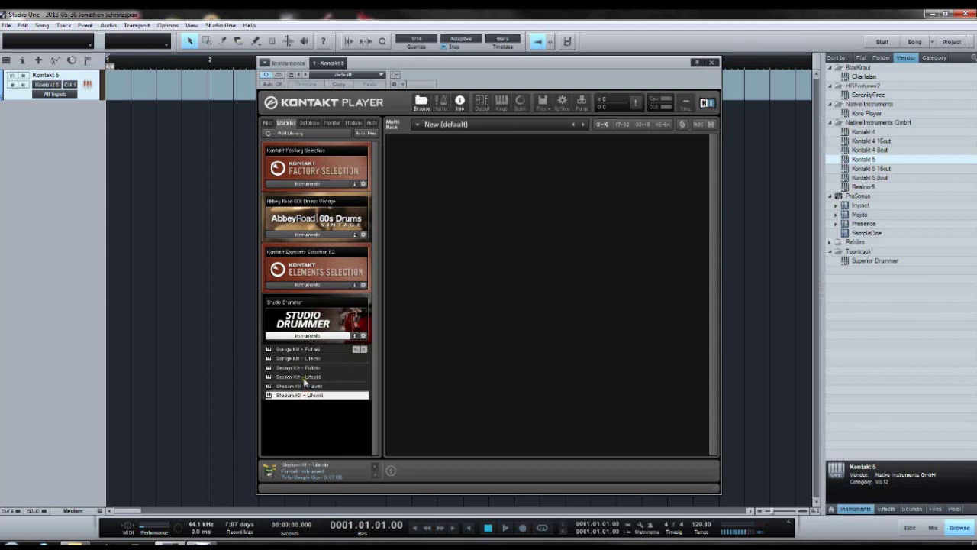
{"action": "left_click", "coordinate": [306, 376]}
{"action": "left_click", "coordinate": [307, 359]}
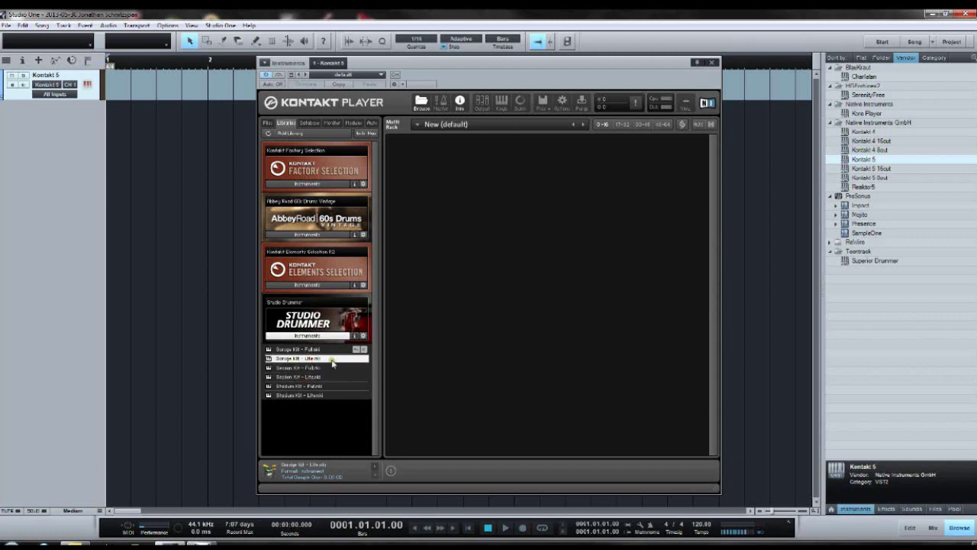
{"action": "left_click", "coordinate": [320, 350]}
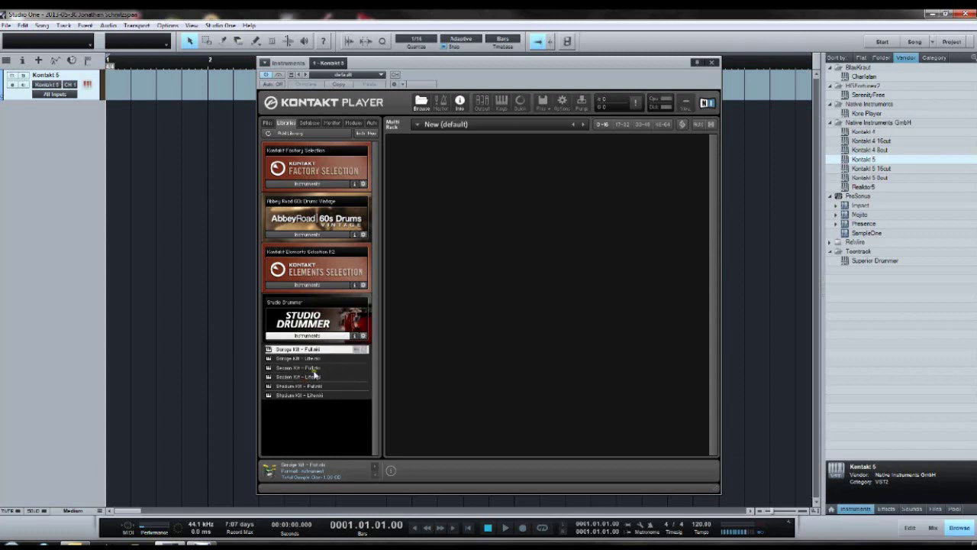
{"action": "left_click", "coordinate": [317, 387]}
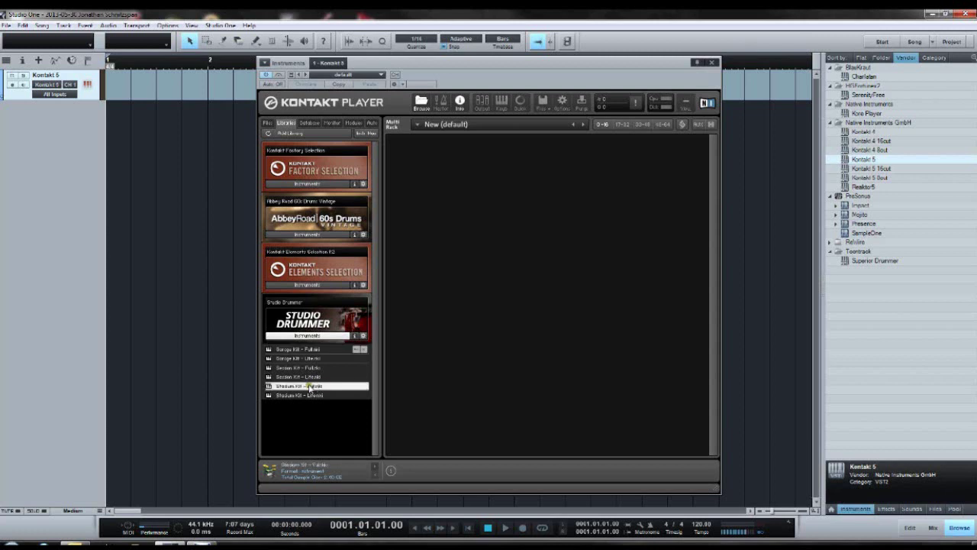
Load Stadium Kit - Full into Kontakt's Multi Rack and show the Groove browser
{"action": "left_click_drag", "start_coordinate": [294, 387], "coordinate": [524, 382]}
{"action": "left_click_drag", "start_coordinate": [523, 376], "coordinate": [522, 375]}
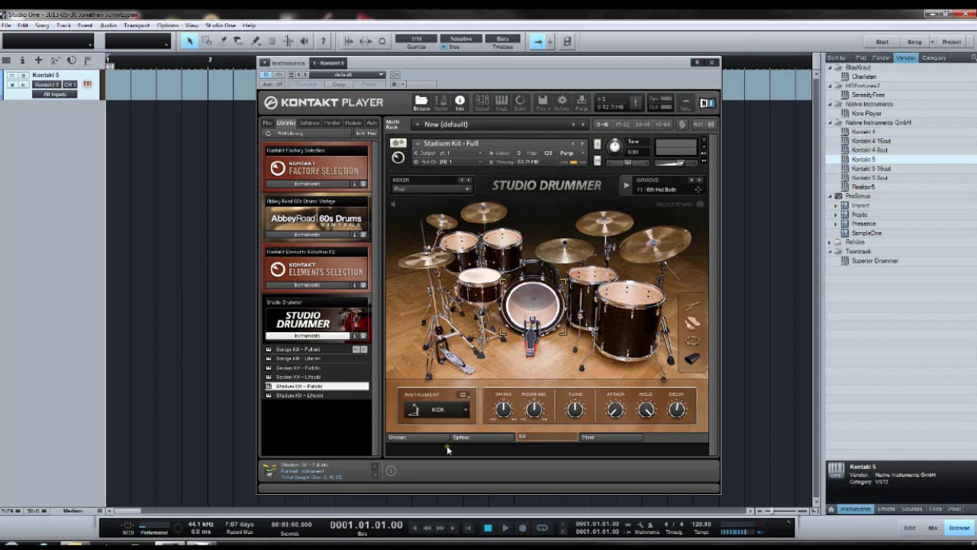
{"action": "left_click", "coordinate": [402, 440]}
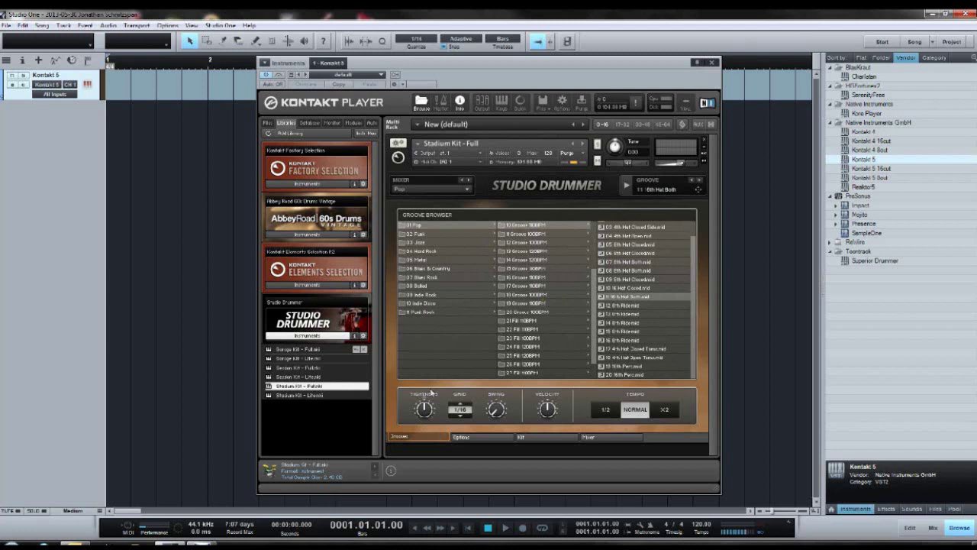
On Studio Drummer's Options page, turn Randomize on and raise its Time amount
{"action": "left_click", "coordinate": [464, 437]}
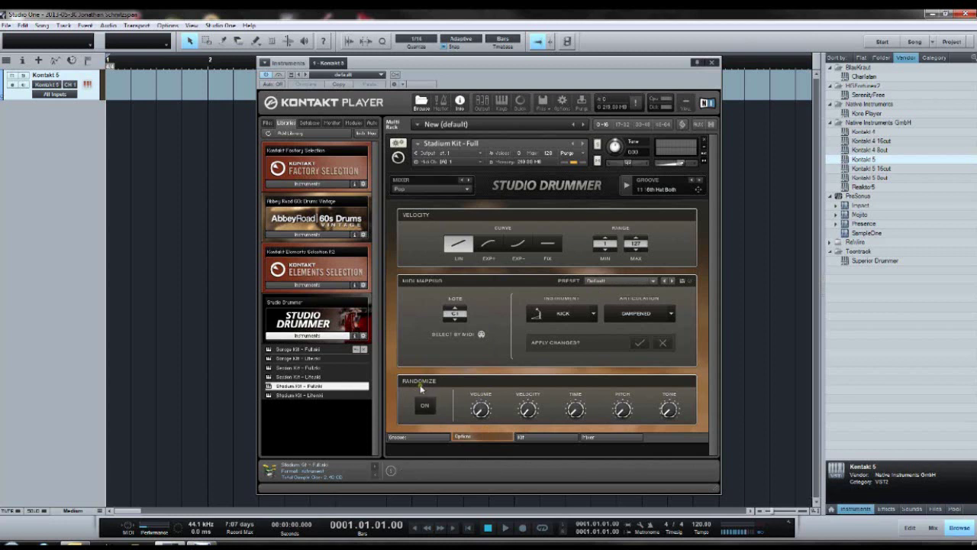
{"action": "left_click", "coordinate": [435, 408]}
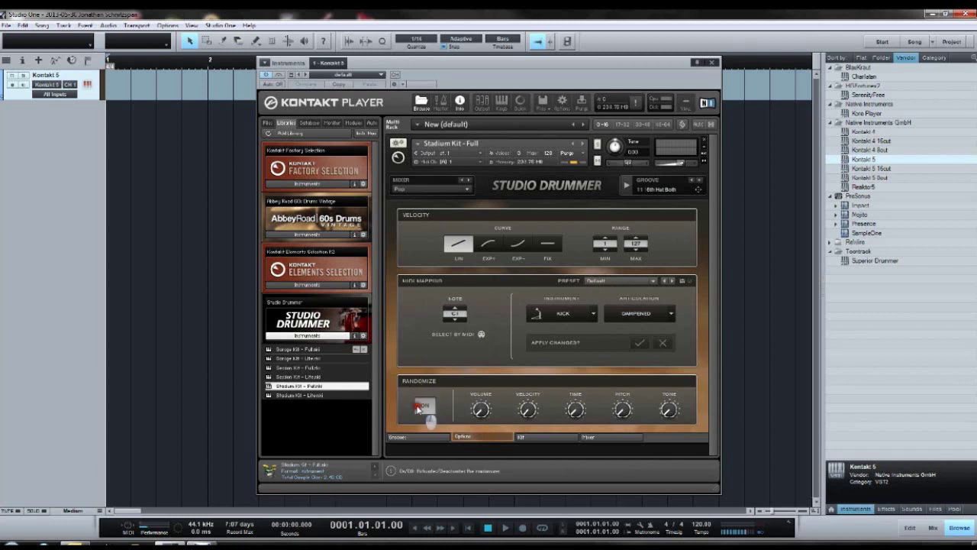
{"action": "mouse_move", "coordinate": [576, 413]}
{"action": "left_mouse_down"}
{"action": "mouse_move", "coordinate": [577, 396]}
{"action": "mouse_move", "coordinate": [576, 410]}
{"action": "left_mouse_up"}
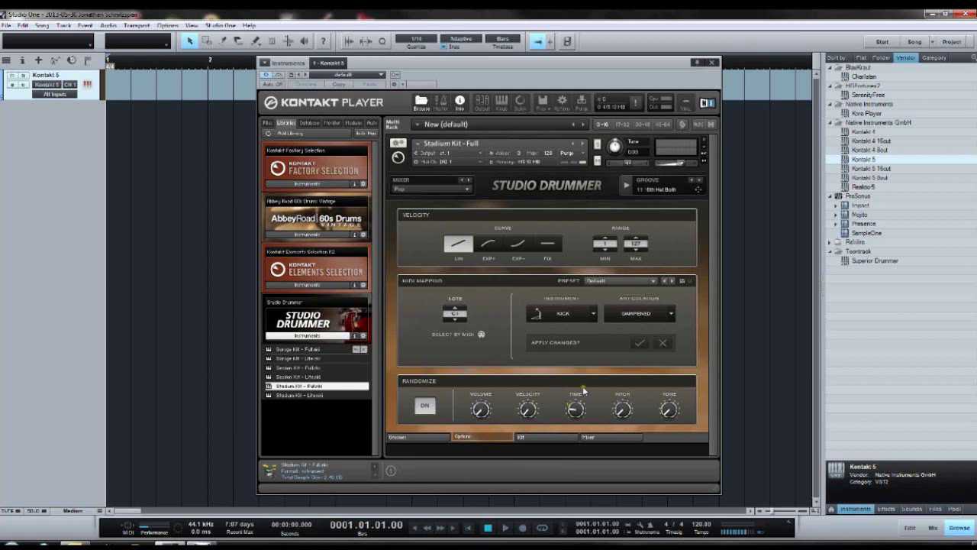
Return to the Kit view, enable click-auditioning and select the kick drum
{"action": "left_click", "coordinate": [547, 436]}
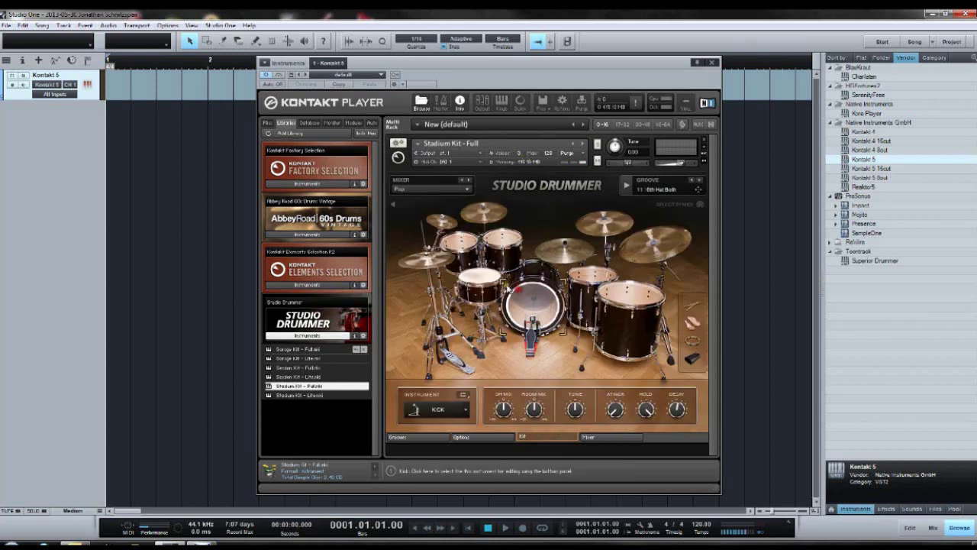
{"action": "left_click", "coordinate": [515, 249]}
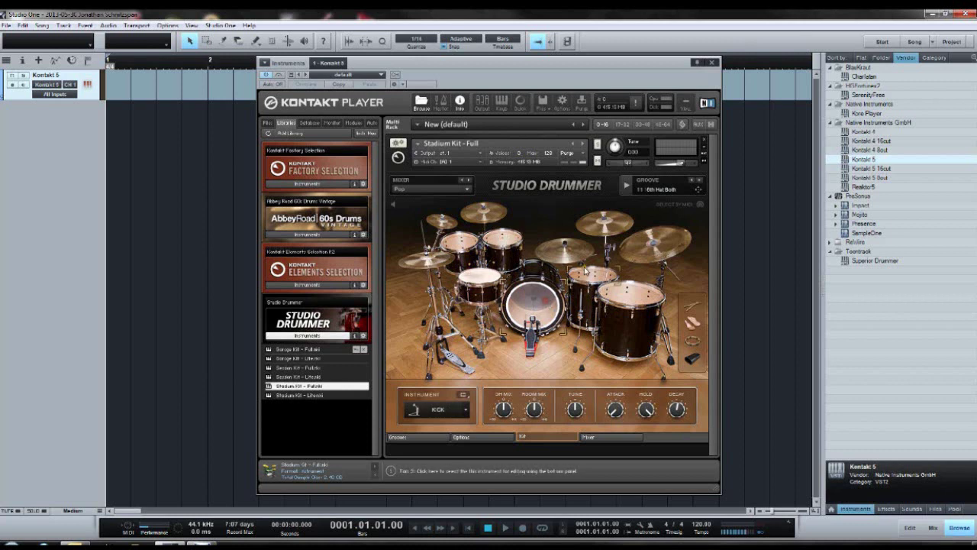
{"action": "left_click", "coordinate": [543, 304]}
{"action": "left_click", "coordinate": [393, 206]}
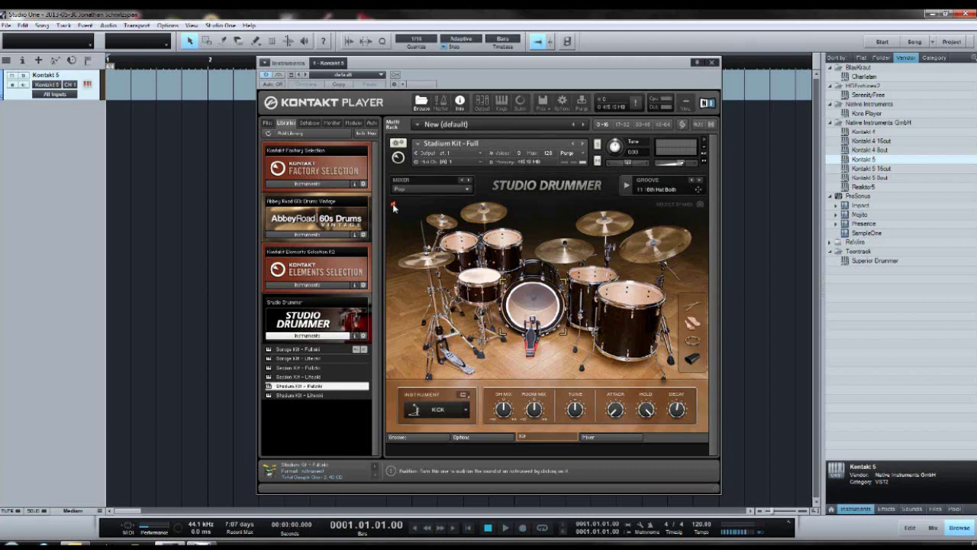
{"action": "left_click", "coordinate": [492, 272]}
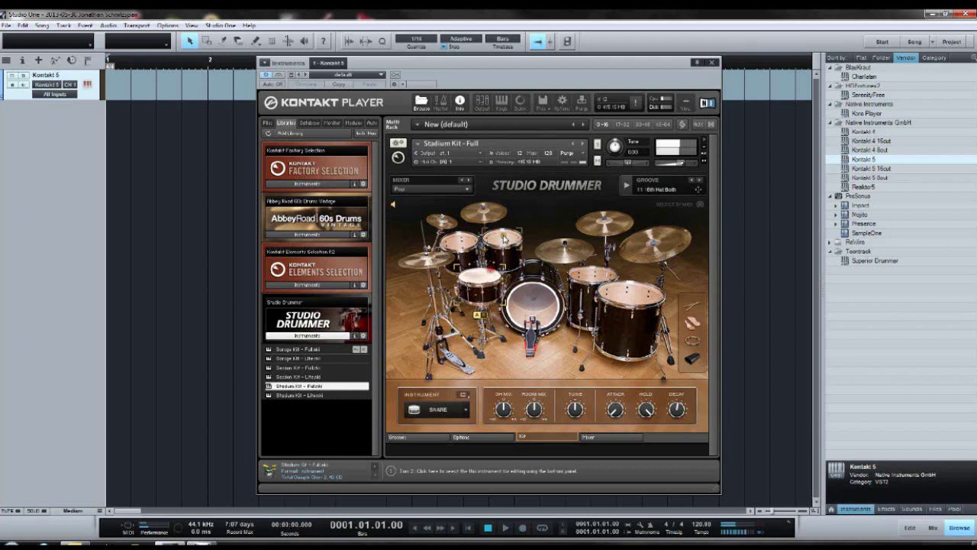
{"action": "left_click", "coordinate": [538, 307]}
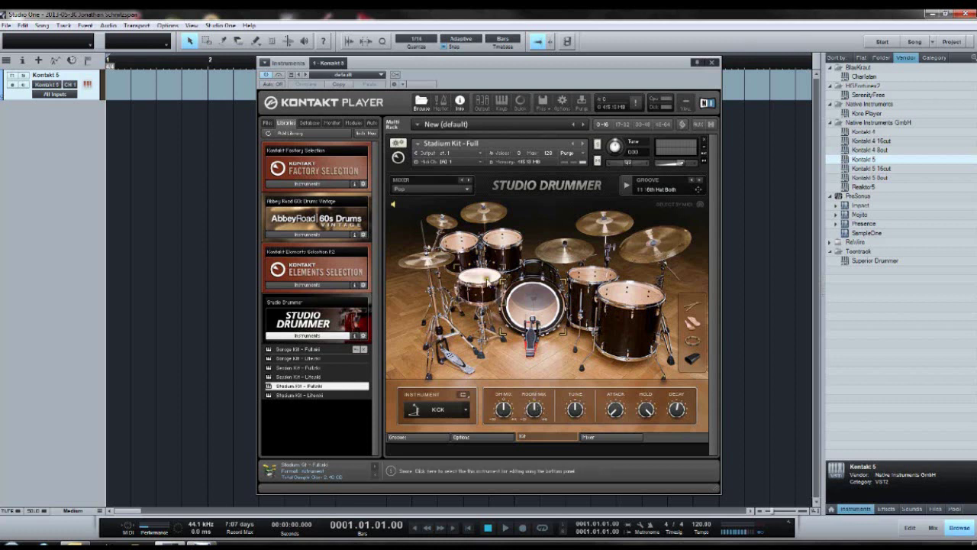
Audition the upper tom and china cymbal, then strike the kick drum repeatedly
{"action": "left_click", "coordinate": [495, 260]}
{"action": "left_click", "coordinate": [630, 245]}
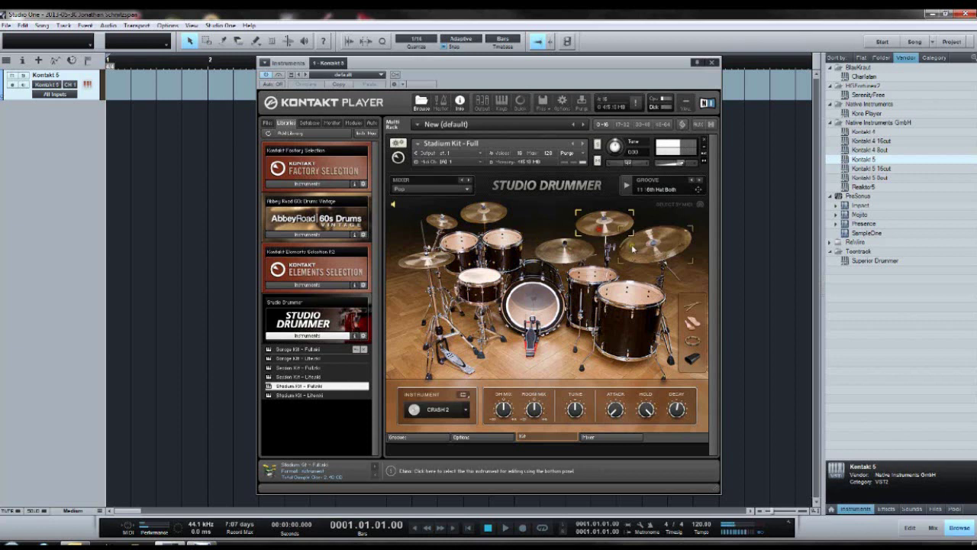
{"action": "left_click", "coordinate": [542, 305]}
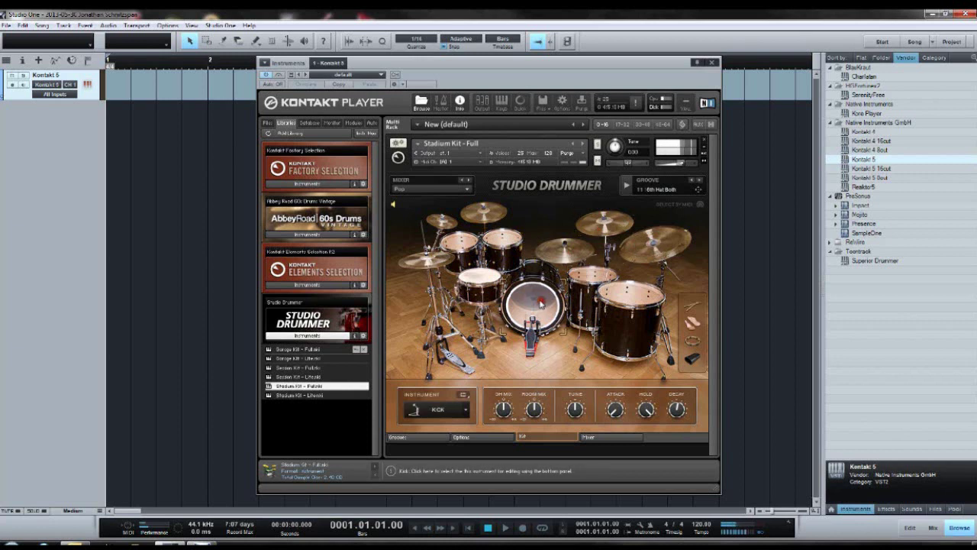
{"action": "left_click", "coordinate": [526, 310]}
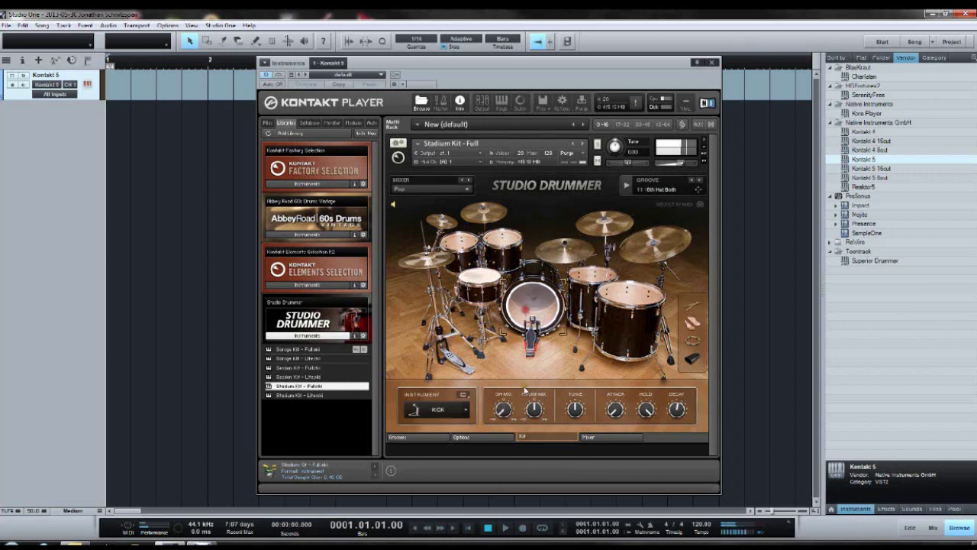
{"action": "left_click", "coordinate": [526, 310]}
{"action": "left_click", "coordinate": [526, 310]}
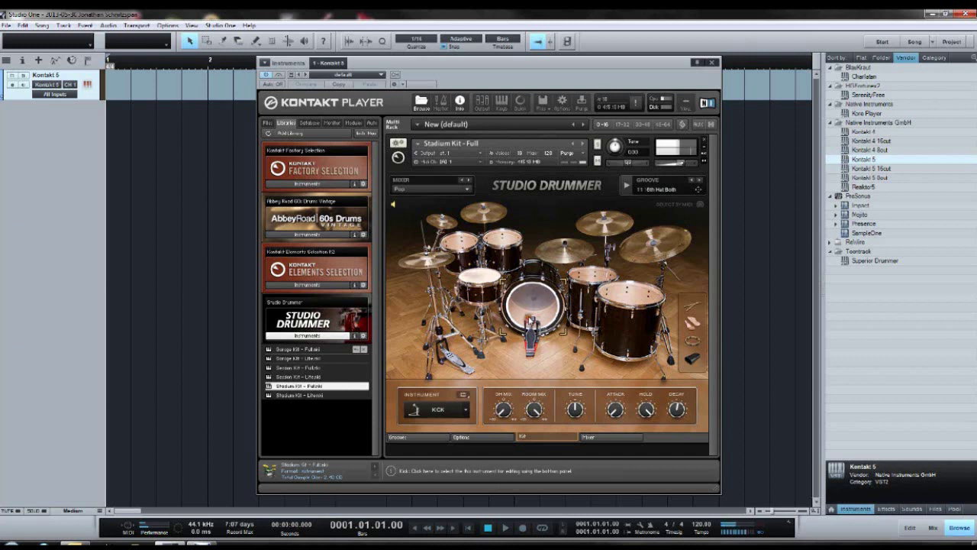
{"action": "left_click", "coordinate": [526, 310]}
{"action": "left_click", "coordinate": [530, 307]}
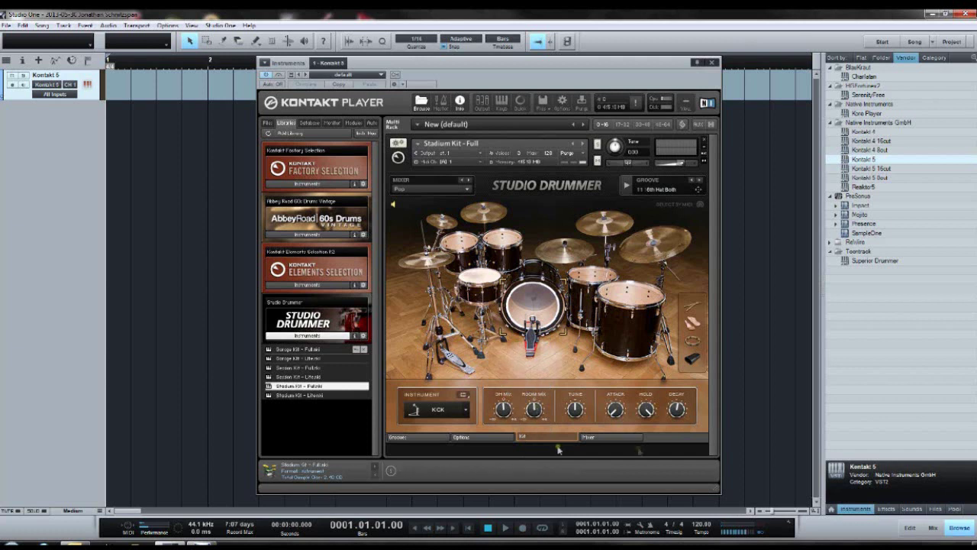
Switch Studio Drummer from the Kit view to its Mixer page
{"action": "left_click", "coordinate": [625, 438]}
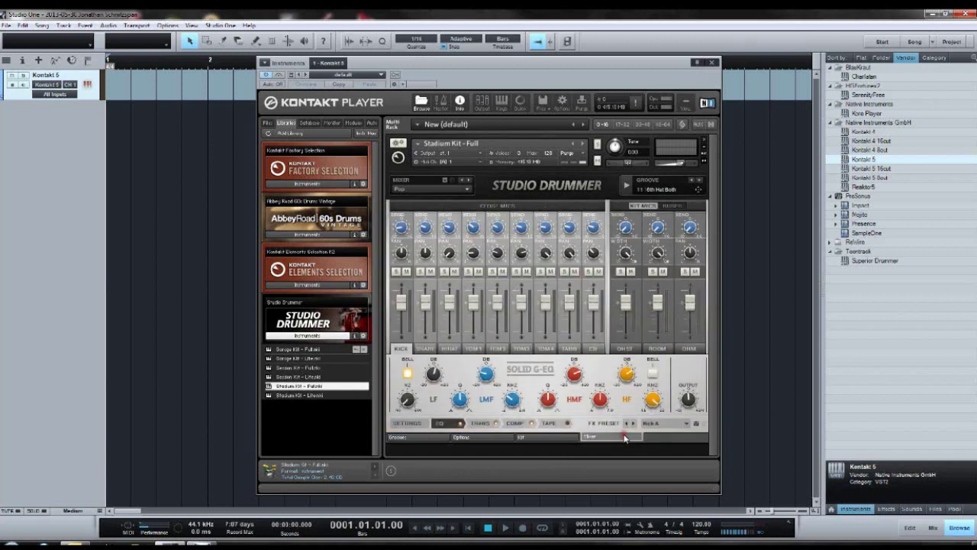
{"action": "left_click", "coordinate": [567, 436]}
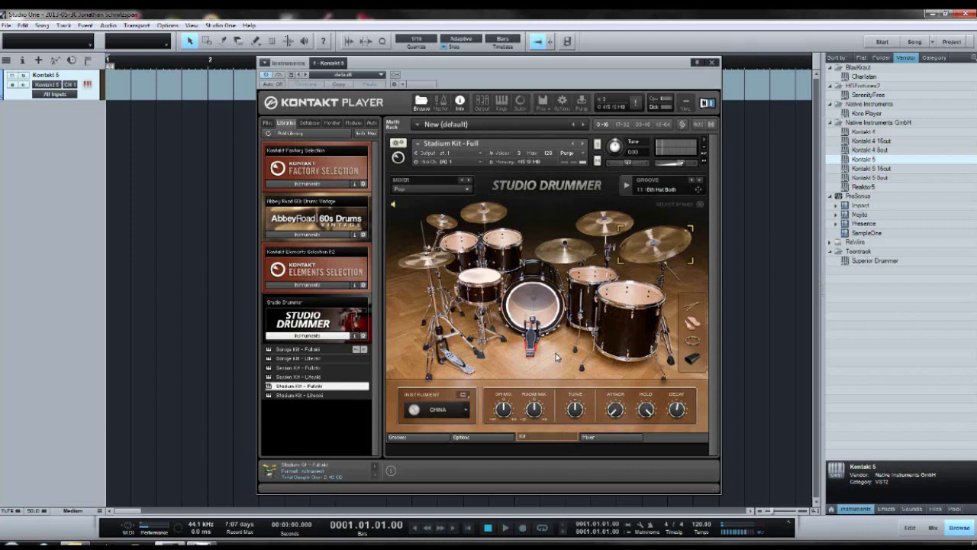
{"action": "left_click", "coordinate": [626, 437]}
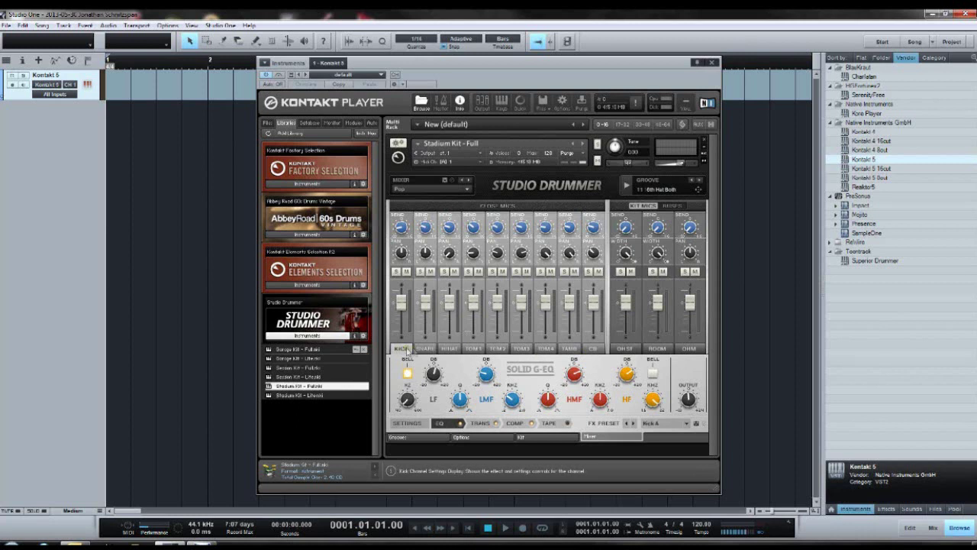
Check the Snare, Tamb, CB, OH ST, OHM, Room and Kick channels, then show the Reverb and Master buses
{"action": "left_click", "coordinate": [424, 349]}
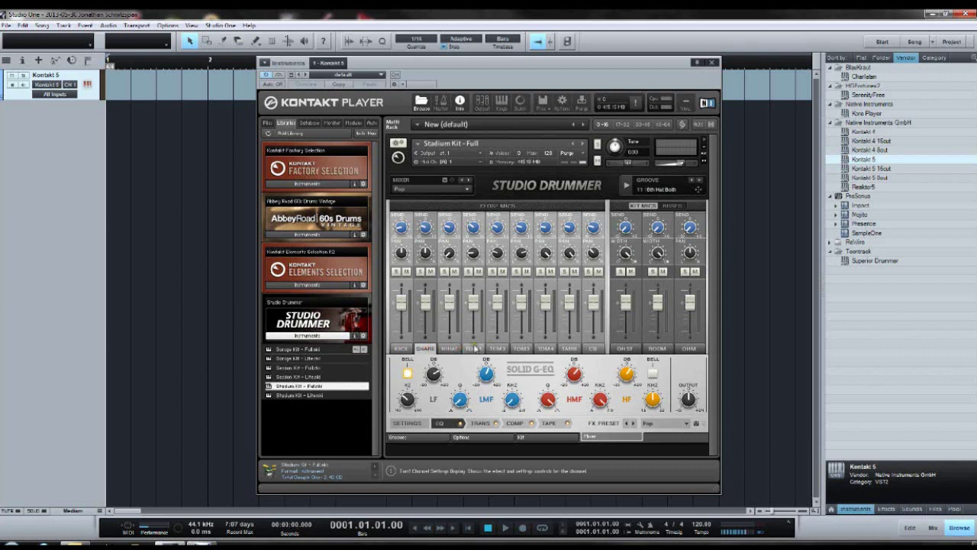
{"action": "left_click", "coordinate": [570, 349]}
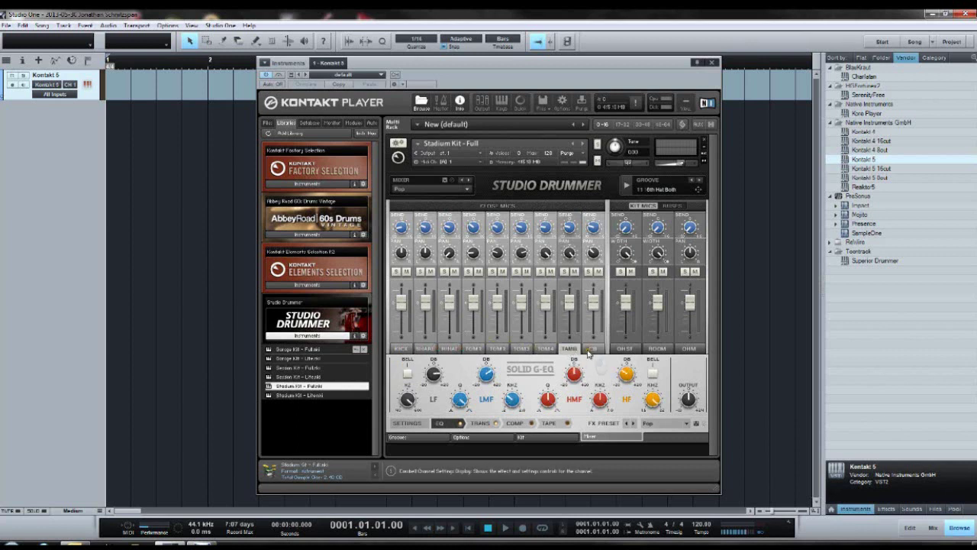
{"action": "left_click", "coordinate": [592, 349]}
{"action": "left_click", "coordinate": [624, 350]}
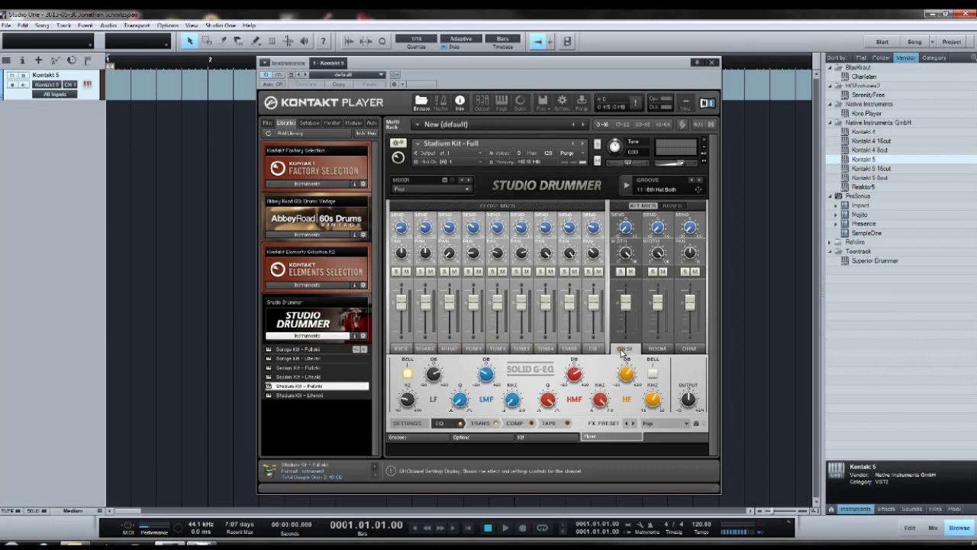
{"action": "left_click", "coordinate": [691, 350]}
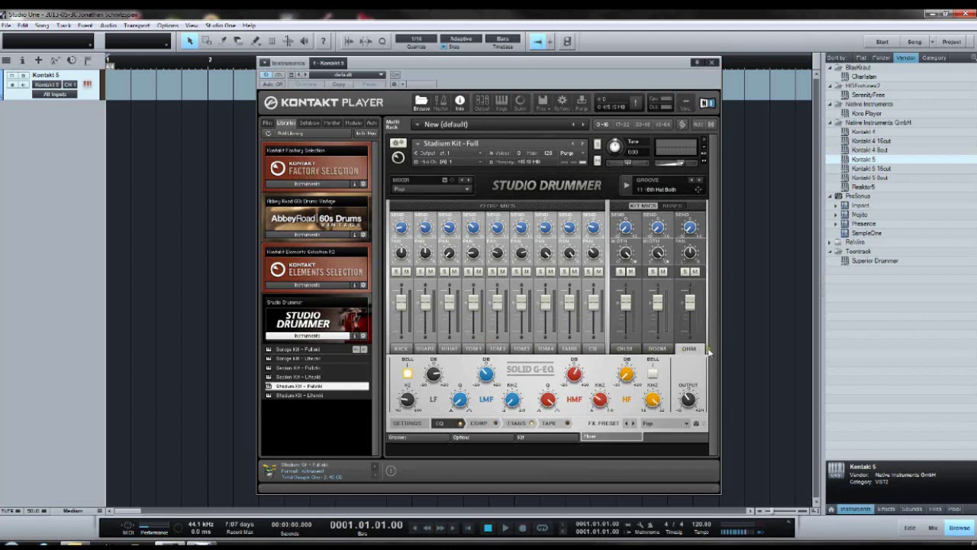
{"action": "left_click", "coordinate": [656, 349]}
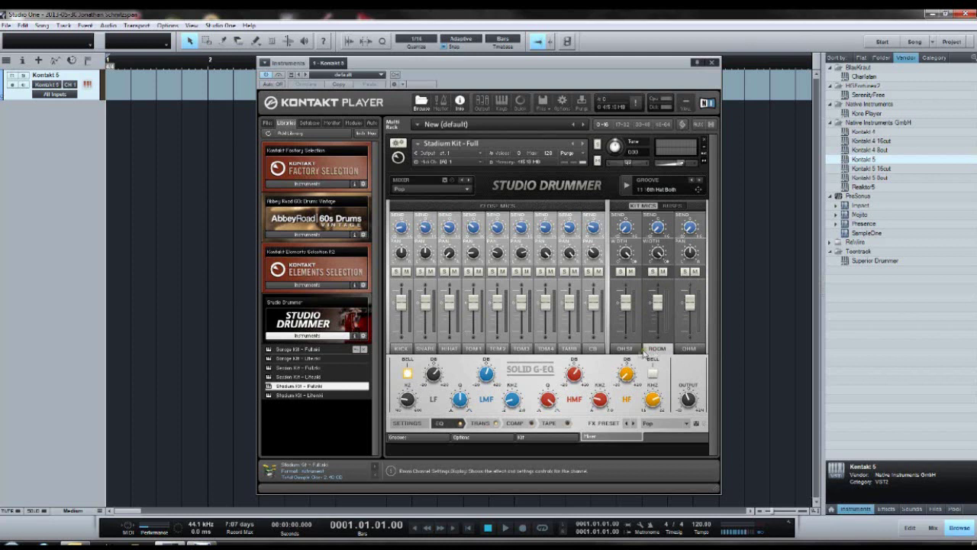
{"action": "left_click", "coordinate": [627, 257]}
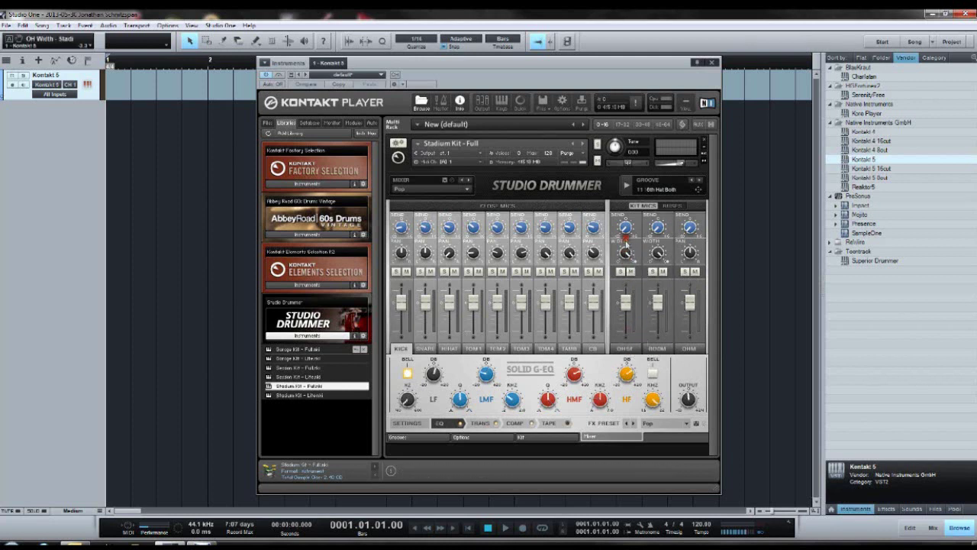
{"action": "left_click", "coordinate": [624, 348]}
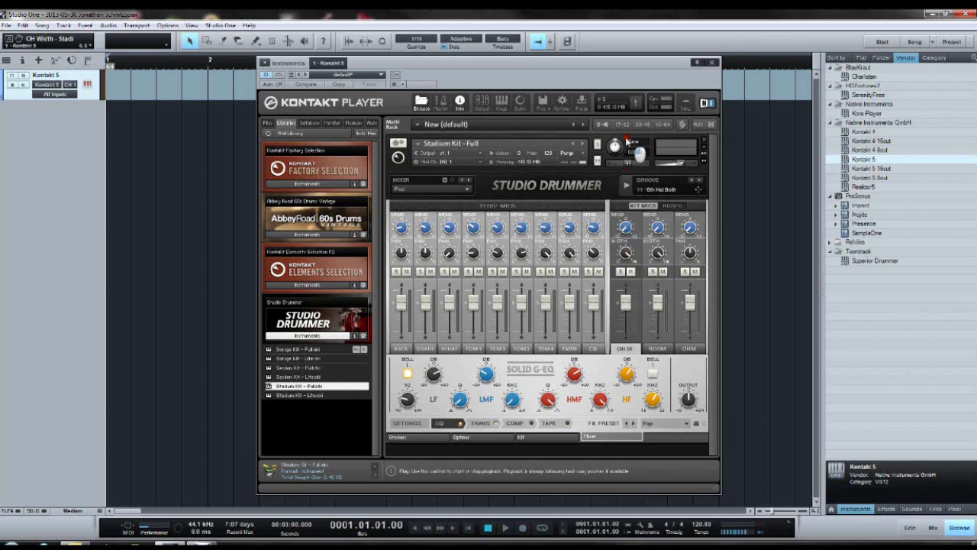
{"action": "left_click", "coordinate": [674, 206]}
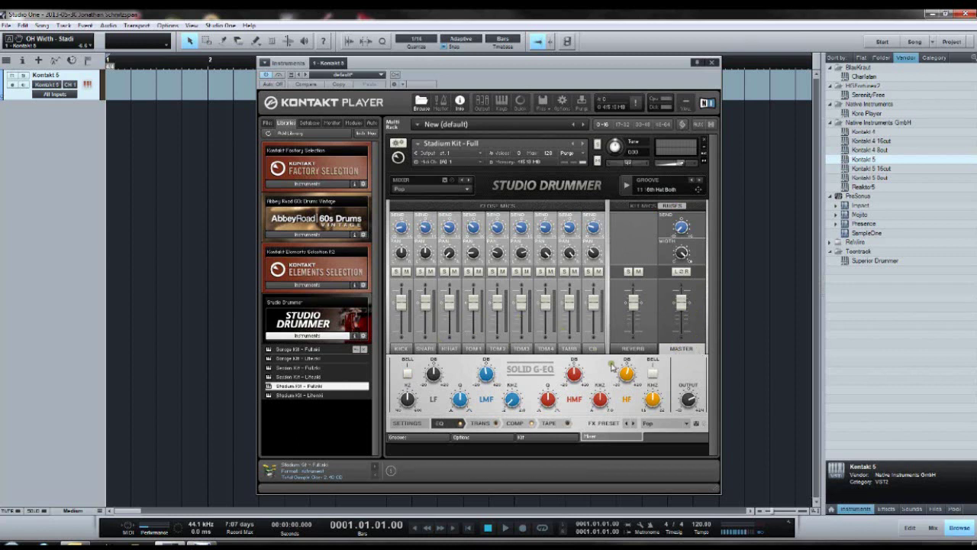
Show the REVERB bus room setting, 1.1s 70s Drum Room, with the plugin window shifted right
{"action": "left_click", "coordinate": [634, 349]}
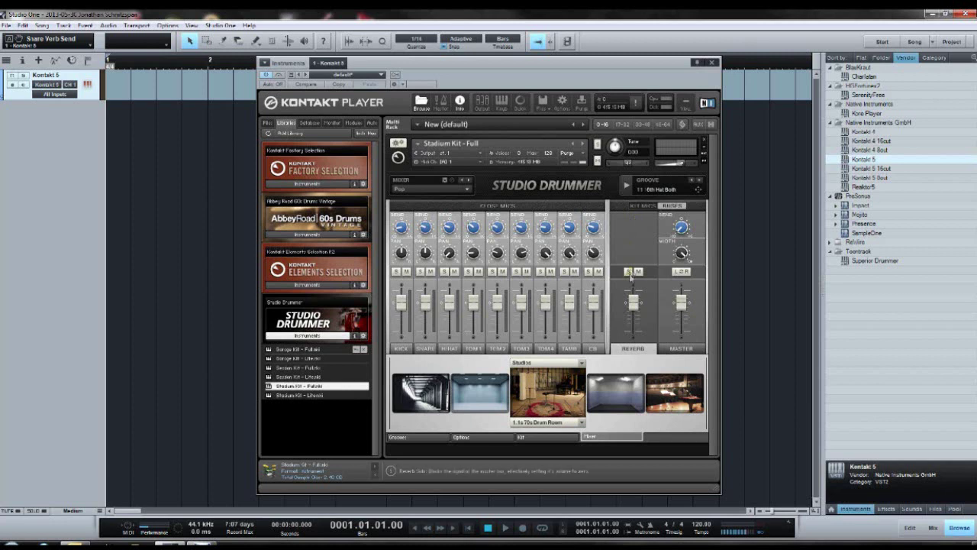
{"action": "left_click_drag", "start_coordinate": [517, 81], "coordinate": [554, 76]}
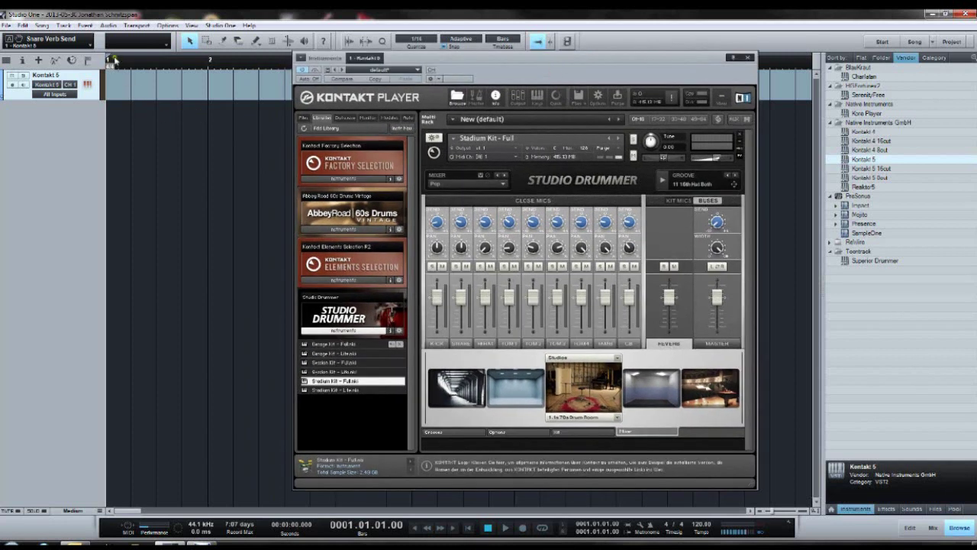
Loop bars 1 to 3 and open the part in an enlarged note editor with the Paint tool
{"action": "left_click", "coordinate": [748, 57]}
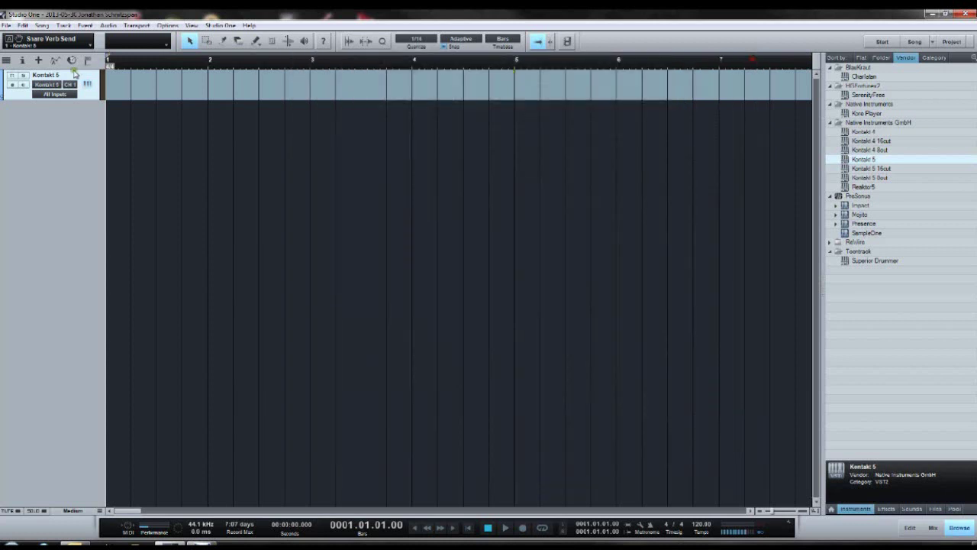
{"action": "left_click_drag", "start_coordinate": [115, 64], "coordinate": [312, 62]}
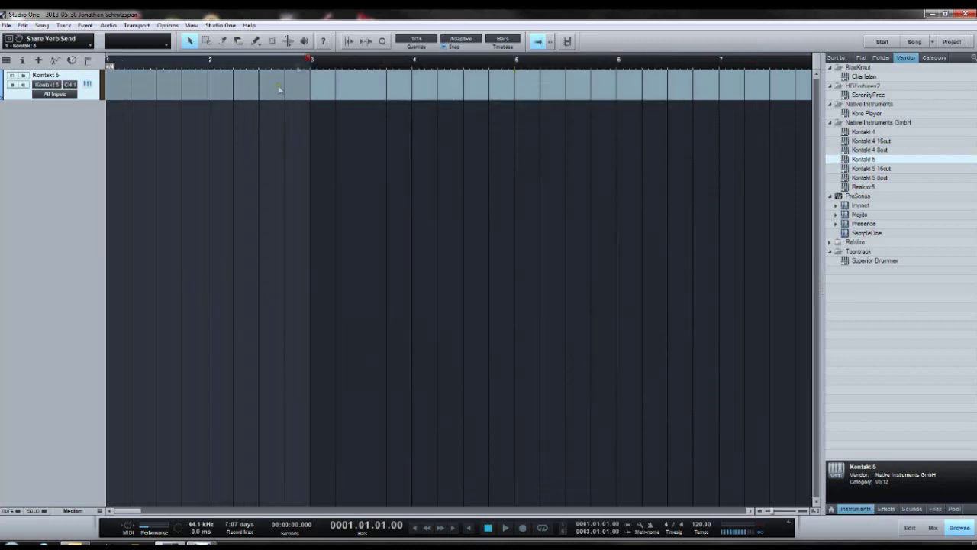
{"action": "left_click", "coordinate": [278, 88]}
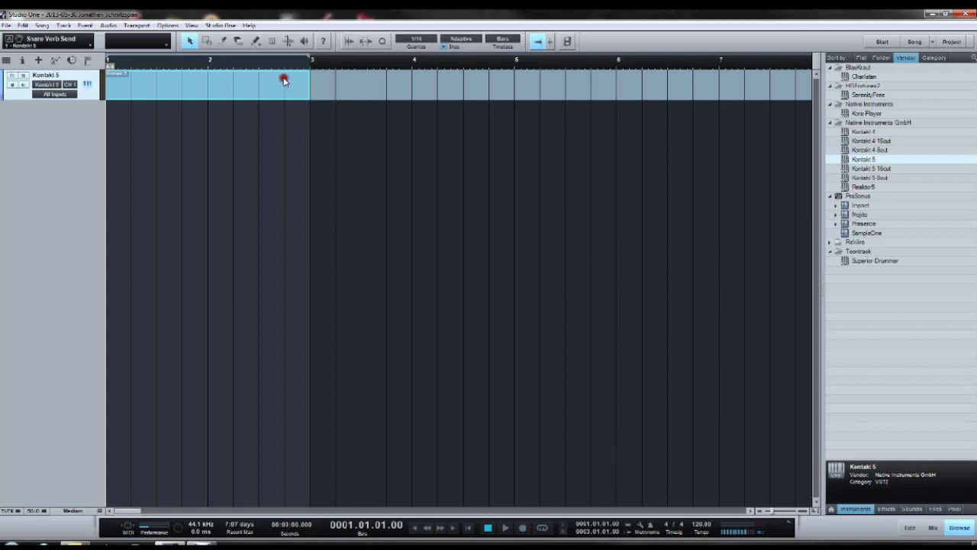
{"action": "double_click", "coordinate": [245, 78]}
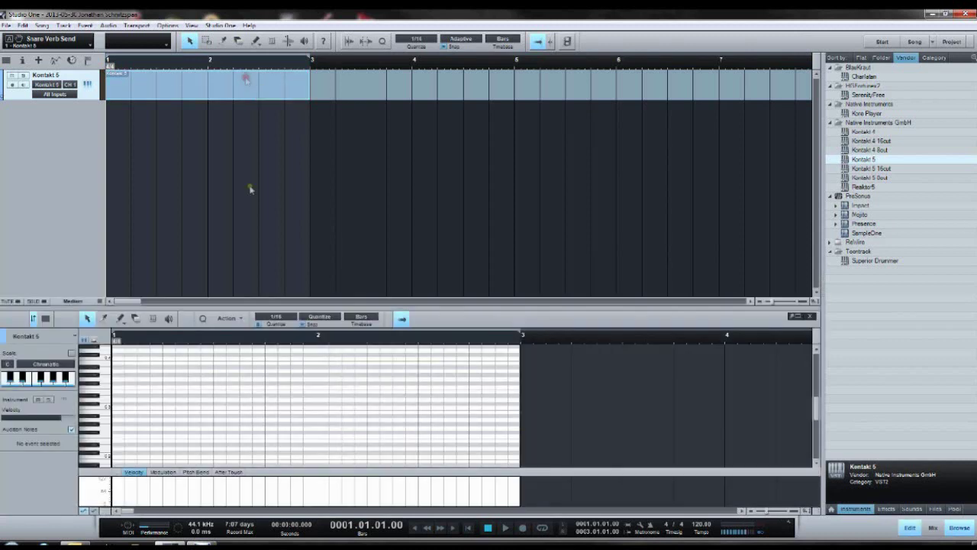
{"action": "left_click_drag", "start_coordinate": [415, 310], "coordinate": [405, 188]}
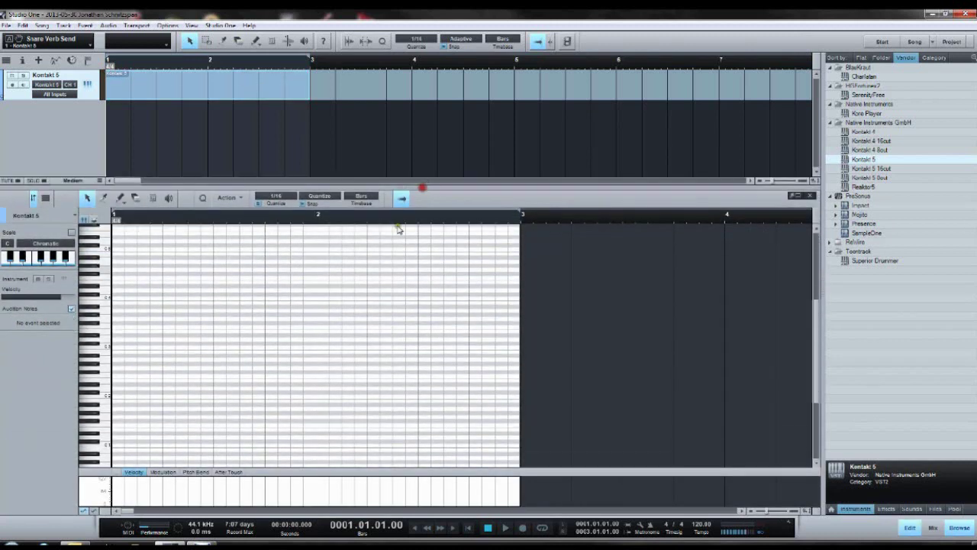
{"action": "scroll", "coordinate": [259, 326], "scroll_direction": "down", "scroll_amount": 1}
{"action": "key", "text": "5"}
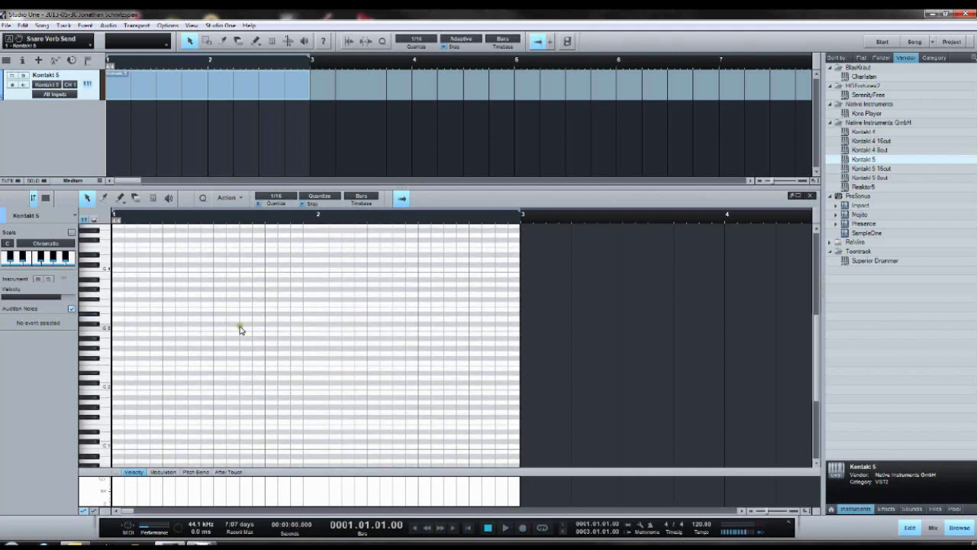
{"action": "scroll", "coordinate": [239, 326], "scroll_direction": "up", "scroll_amount": 2}
Draw kick notes on C1 and snare hits across the two bars
{"action": "left_click", "coordinate": [120, 425]}
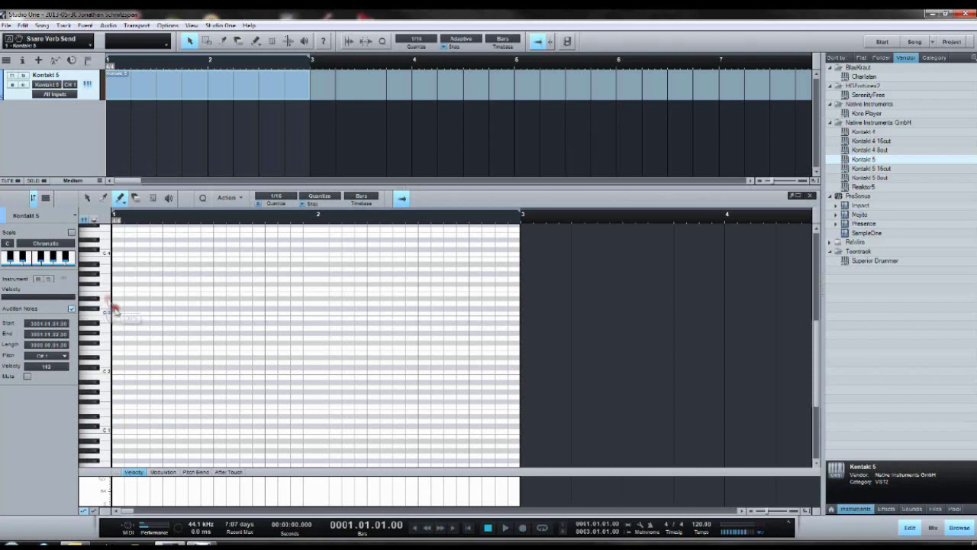
{"action": "scroll", "coordinate": [129, 309], "scroll_direction": "up", "scroll_amount": 2}
{"action": "left_click", "coordinate": [116, 454]}
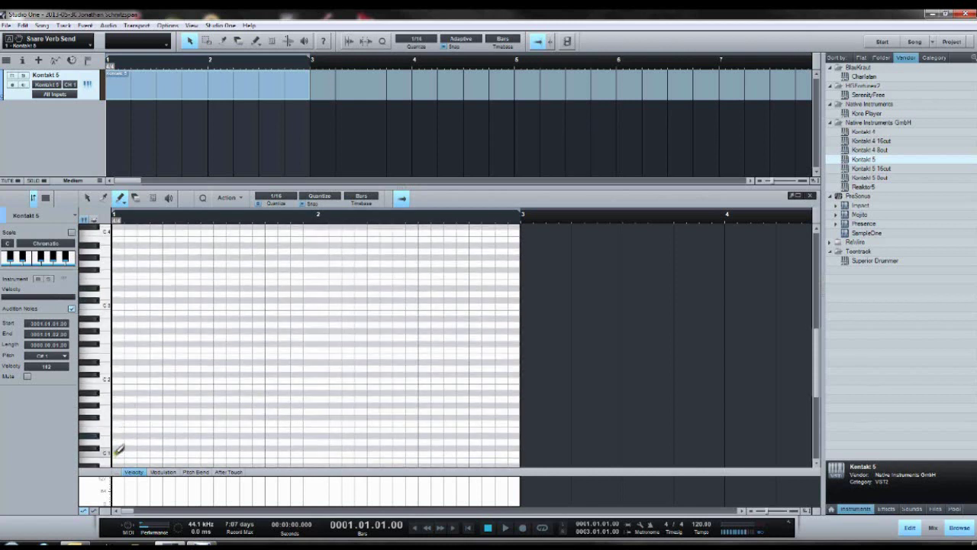
{"action": "left_click", "coordinate": [167, 453]}
{"action": "left_click", "coordinate": [219, 442]}
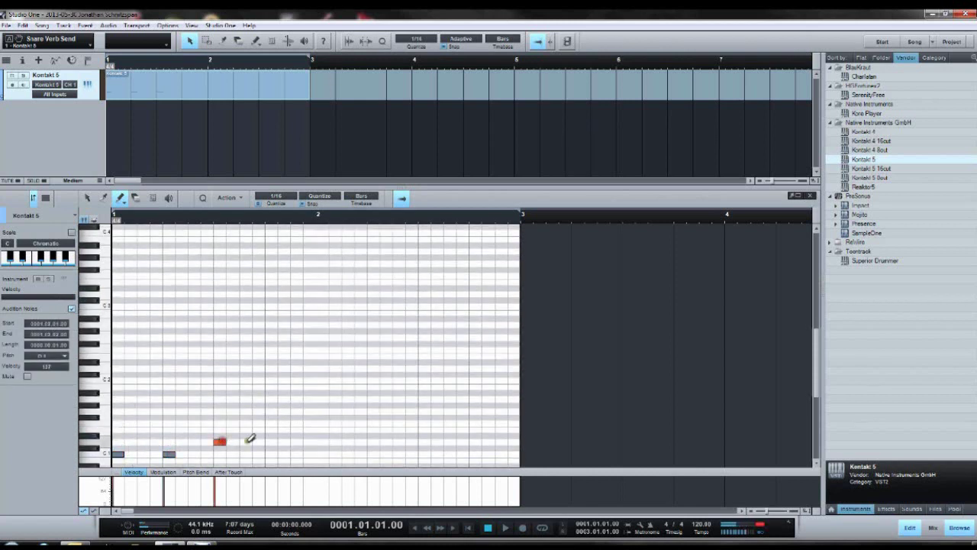
{"action": "left_click", "coordinate": [296, 448]}
{"action": "left_click_drag", "start_coordinate": [296, 449], "coordinate": [297, 454]}
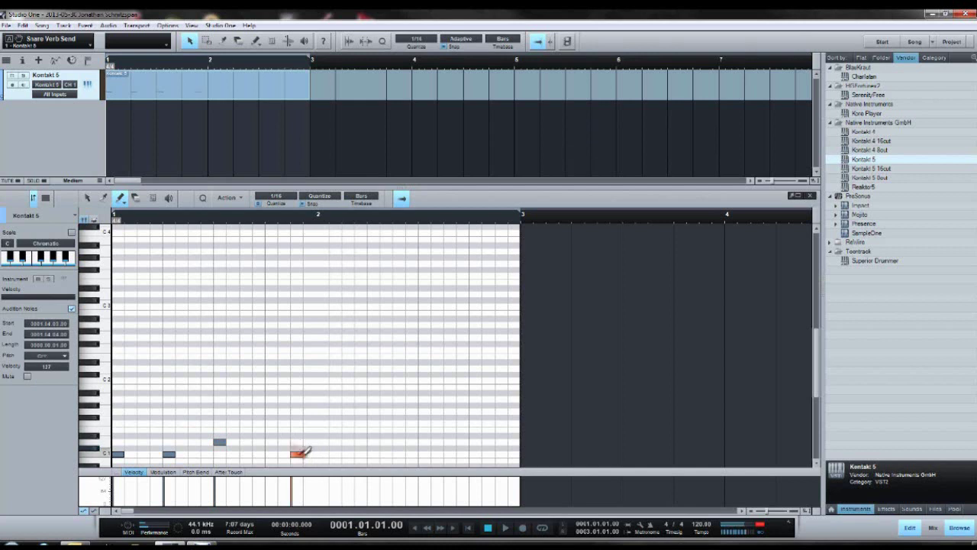
{"action": "left_click", "coordinate": [348, 453]}
{"action": "left_click", "coordinate": [372, 454]}
{"action": "left_click", "coordinate": [425, 442]}
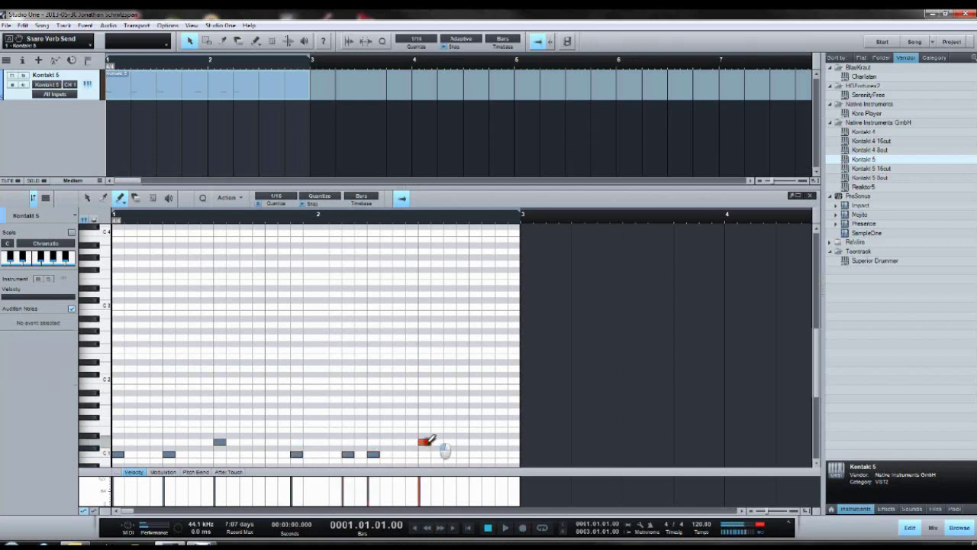
{"action": "left_click", "coordinate": [501, 454]}
Draw a row of eight hi-hat notes on the beats across both bars
{"action": "left_click", "coordinate": [120, 374]}
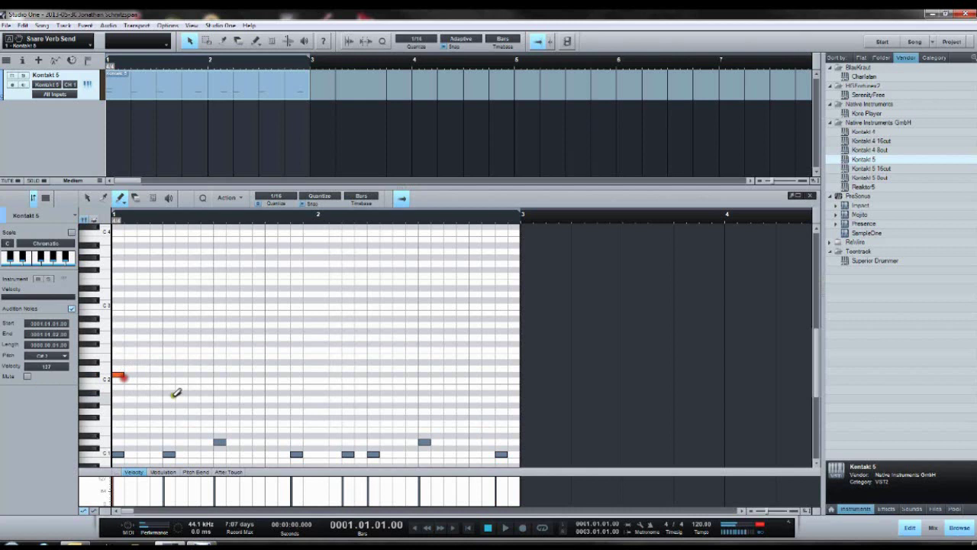
{"action": "left_click", "coordinate": [169, 393]}
{"action": "left_click", "coordinate": [219, 393]}
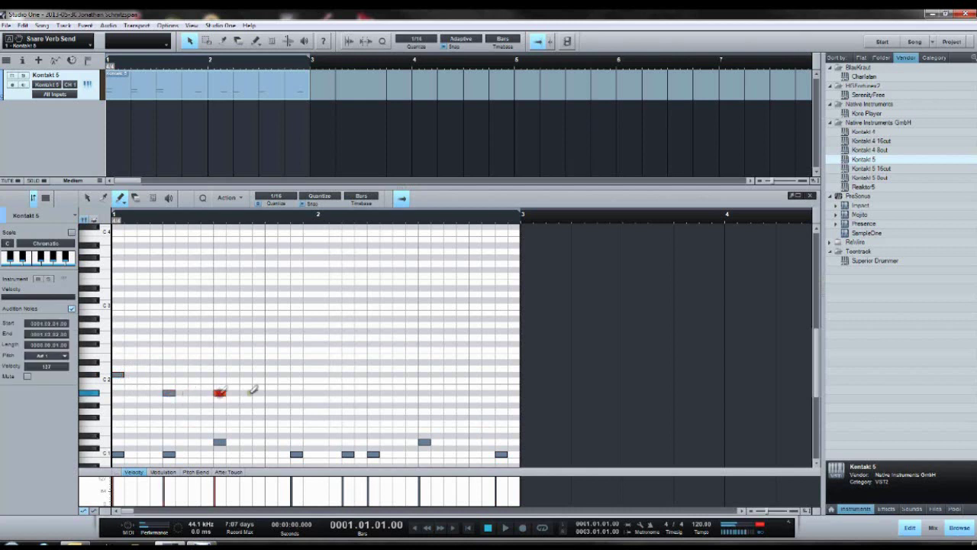
{"action": "left_click", "coordinate": [272, 393]}
{"action": "left_click", "coordinate": [322, 393]}
{"action": "left_click", "coordinate": [372, 392]}
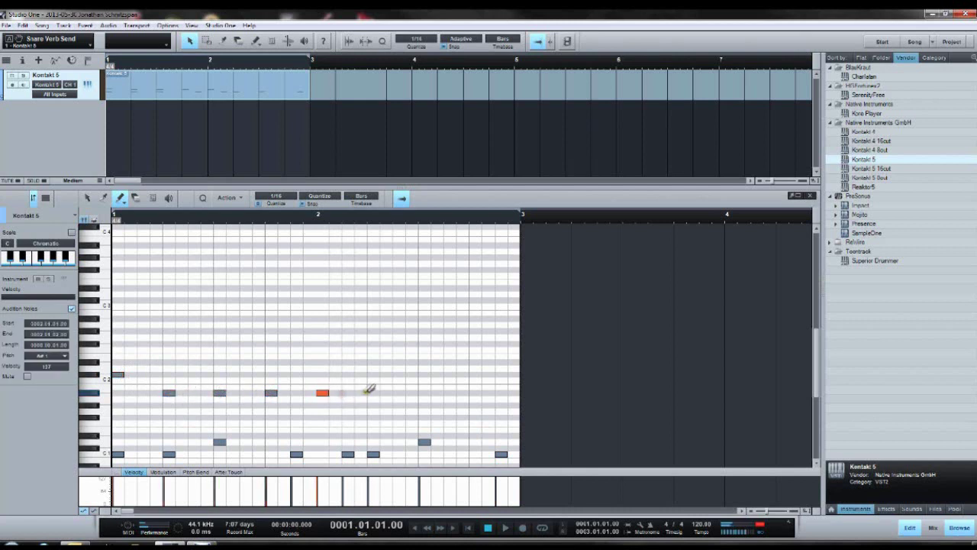
{"action": "left_click", "coordinate": [424, 391]}
{"action": "left_click", "coordinate": [475, 392]}
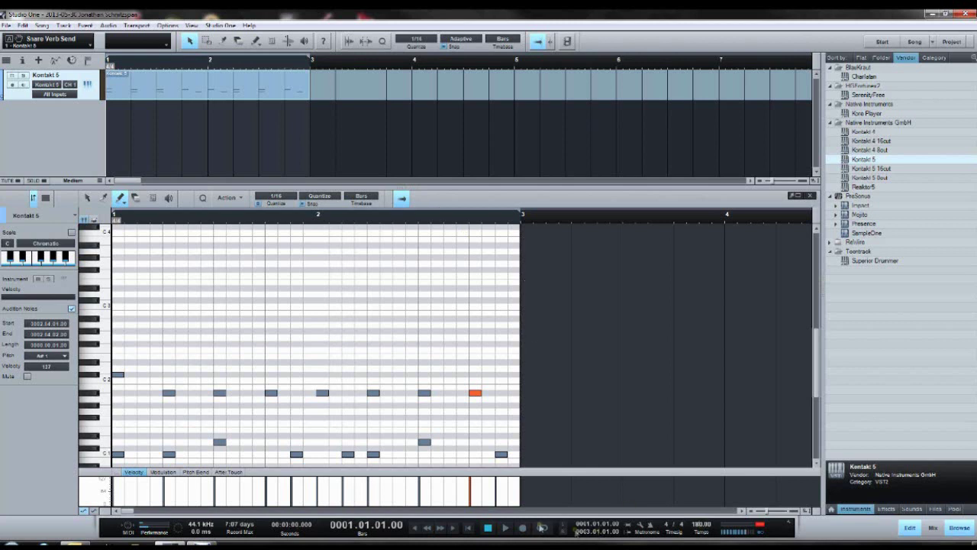
Zoom out and play the pattern back at 180 BPM, then stop
{"action": "key", "text": "w"}
{"action": "key", "text": "space"}
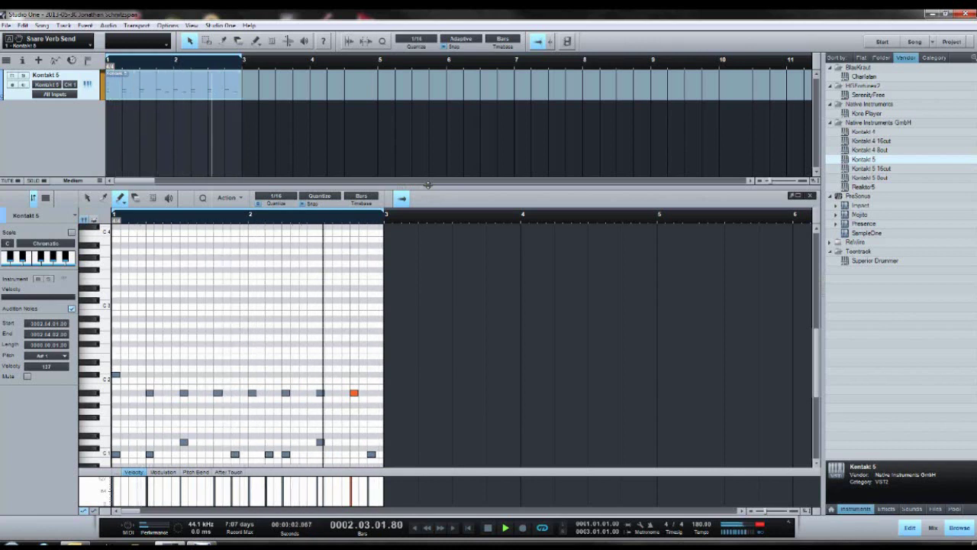
{"action": "key", "text": "space"}
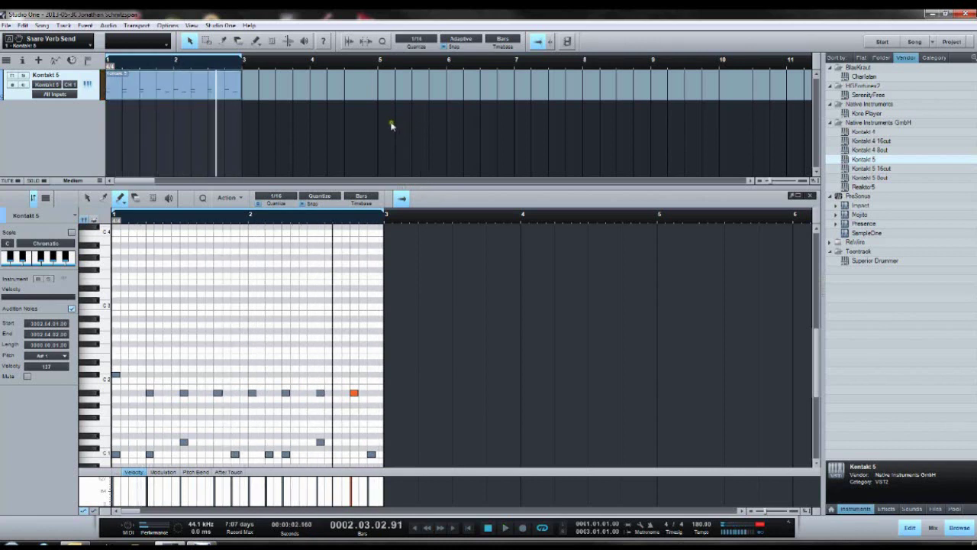
Open Studio Drummer's Options page in Kontakt and turn on Select by MIDI
{"action": "left_click", "coordinate": [87, 84]}
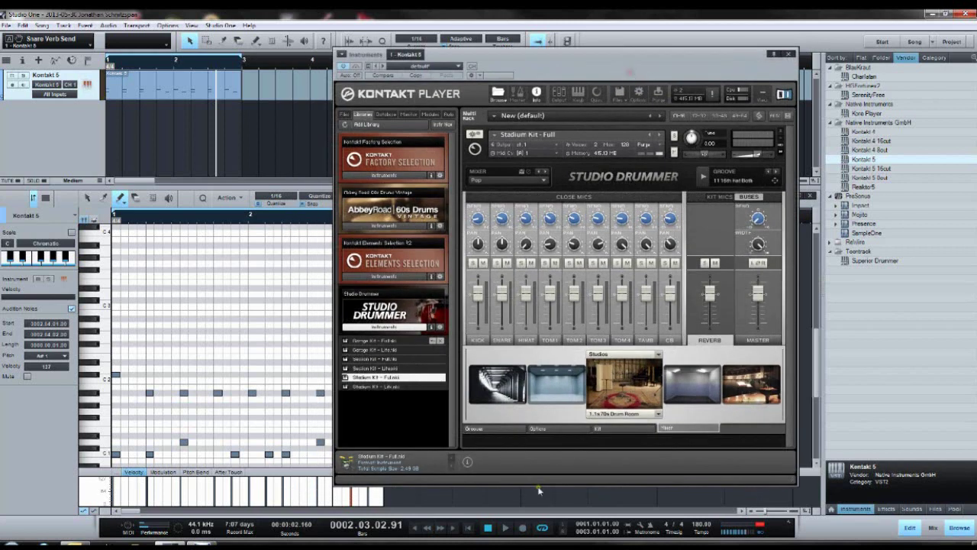
{"action": "left_click", "coordinate": [555, 433]}
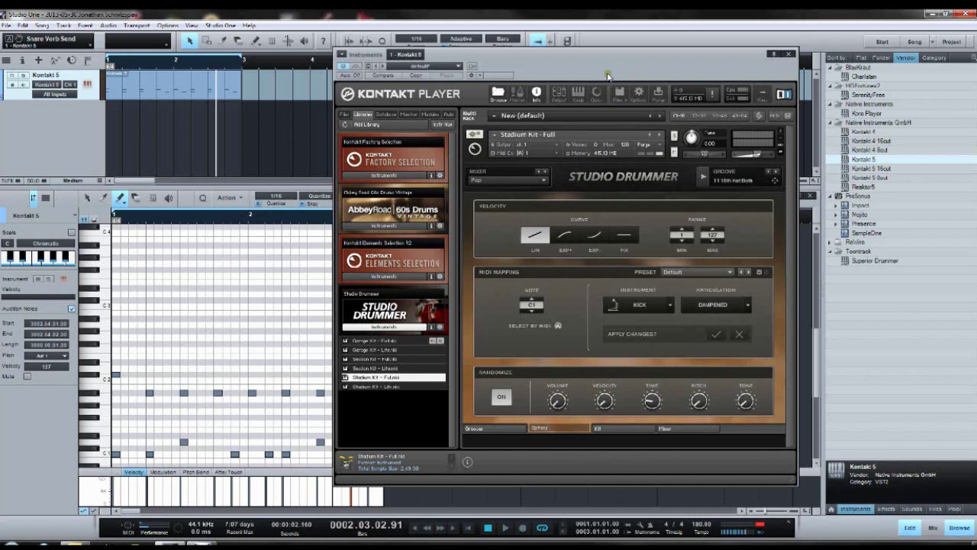
{"action": "left_click_drag", "start_coordinate": [609, 74], "coordinate": [761, 64]}
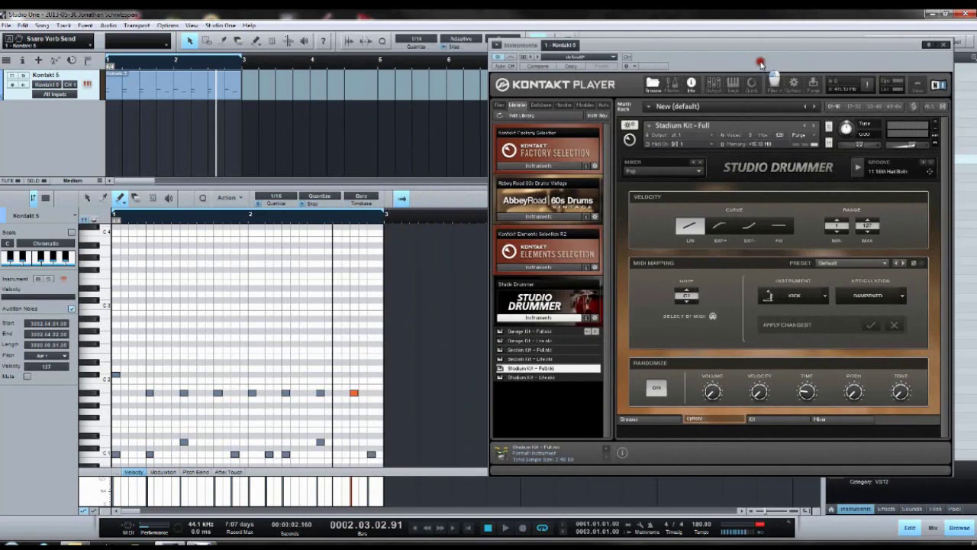
{"action": "left_click", "coordinate": [661, 268]}
{"action": "left_click", "coordinate": [713, 318]}
{"action": "scroll", "coordinate": [425, 313], "scroll_direction": "down", "scroll_amount": 2}
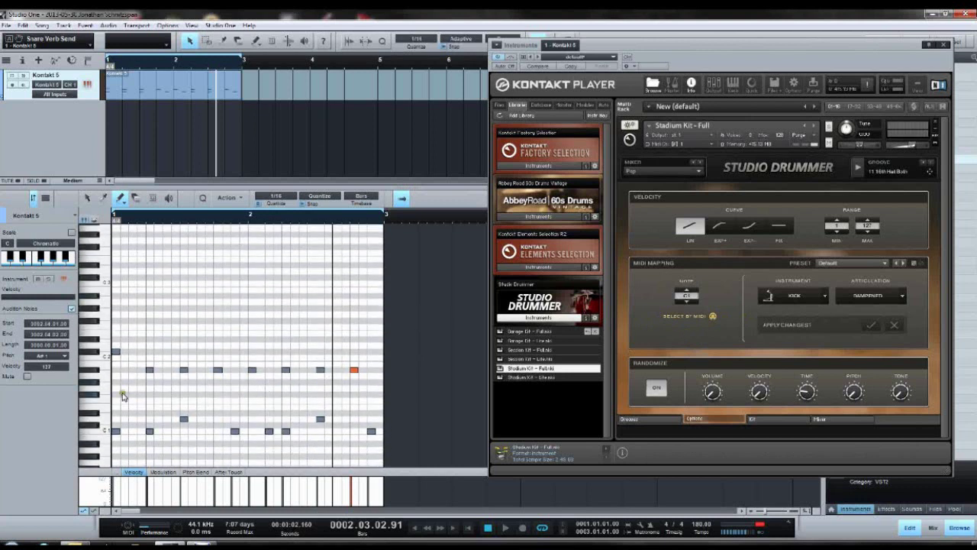
Play keys on the piano keyboard to select note A0 for remapping
{"action": "left_click", "coordinate": [93, 391]}
{"action": "left_click", "coordinate": [104, 437]}
{"action": "left_click", "coordinate": [105, 447]}
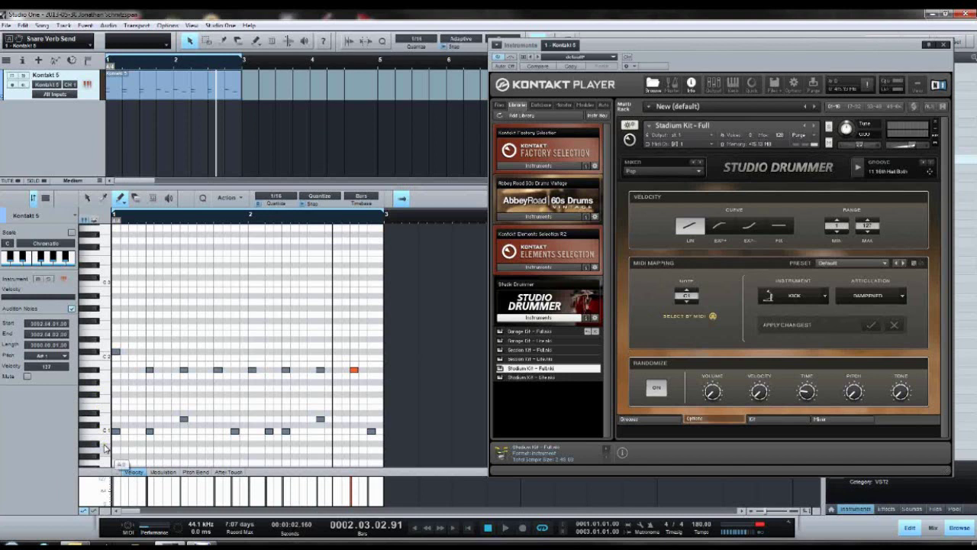
{"action": "left_click", "coordinate": [104, 449]}
{"action": "left_click", "coordinate": [105, 453]}
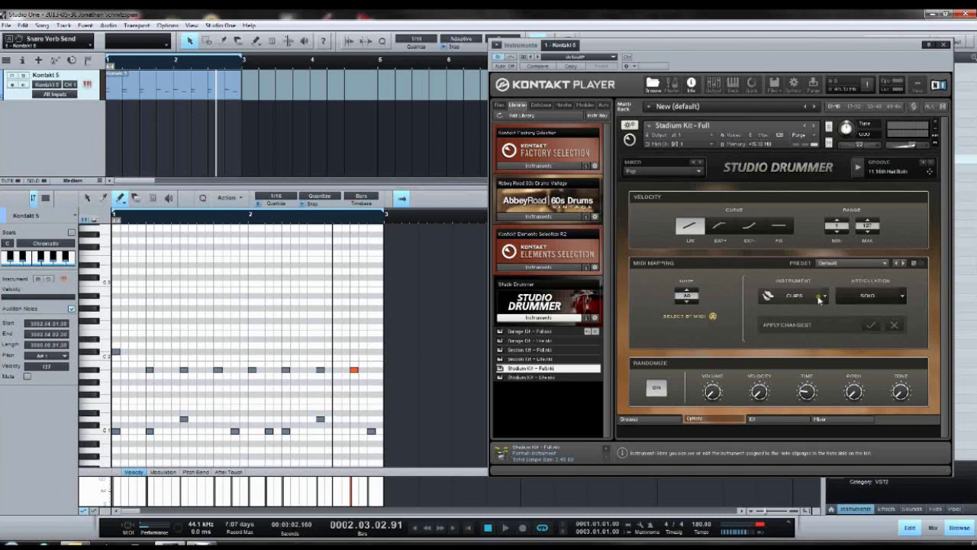
Assign A0 to Tambourine with Tap articulation and apply the mapping
{"action": "left_click", "coordinate": [819, 298]}
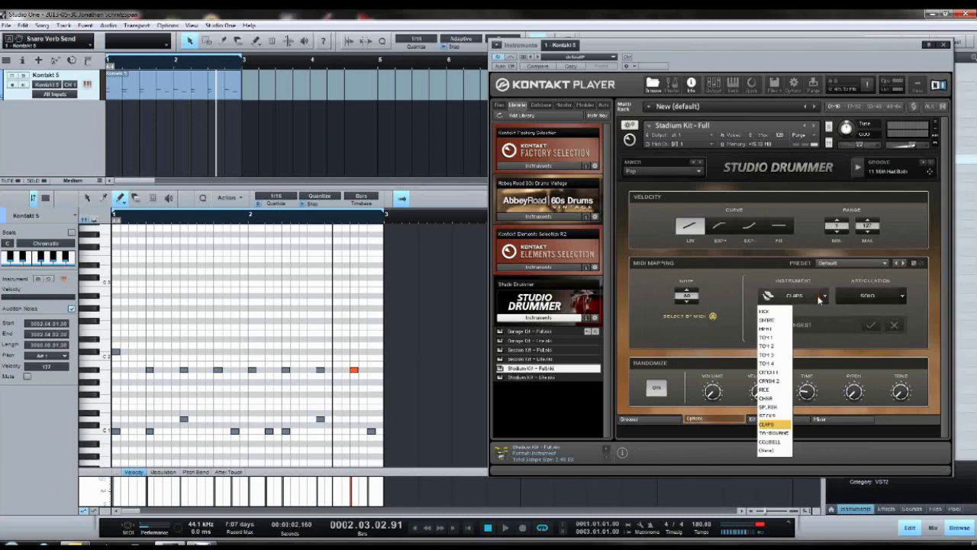
{"action": "left_click", "coordinate": [774, 433]}
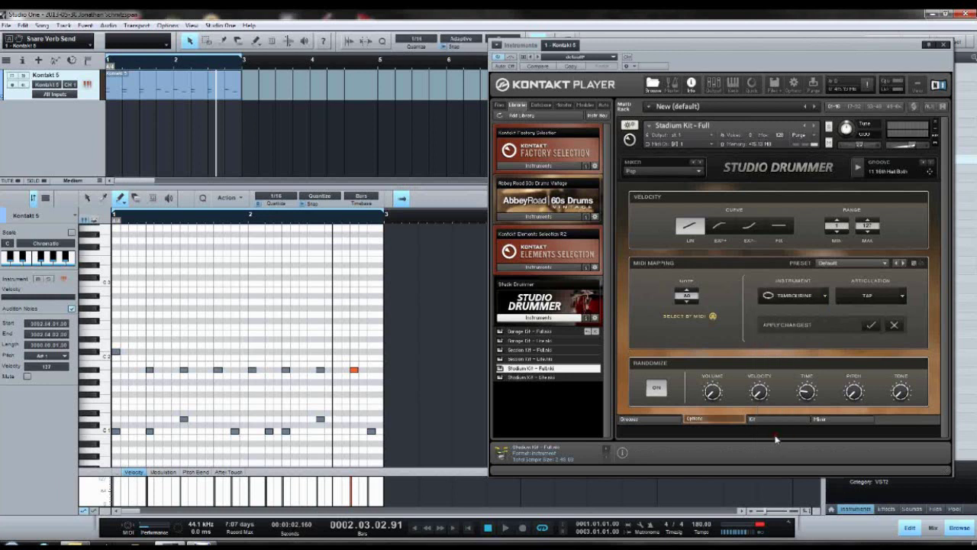
{"action": "left_click", "coordinate": [886, 298]}
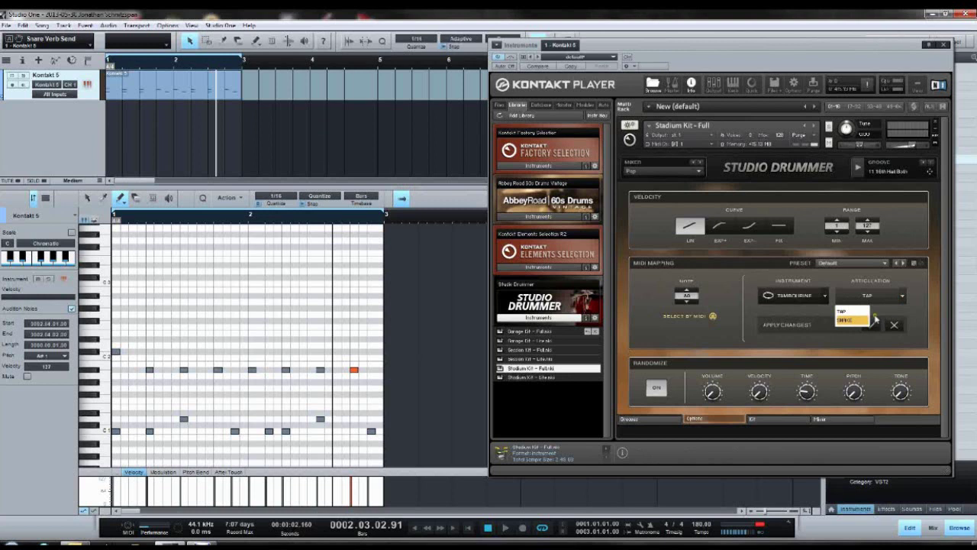
{"action": "left_click", "coordinate": [863, 311]}
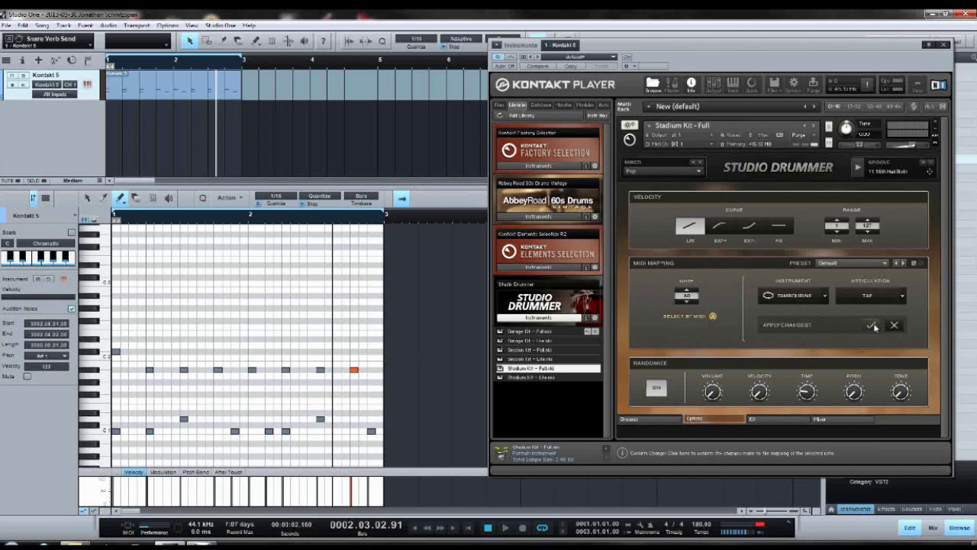
{"action": "left_click", "coordinate": [872, 326]}
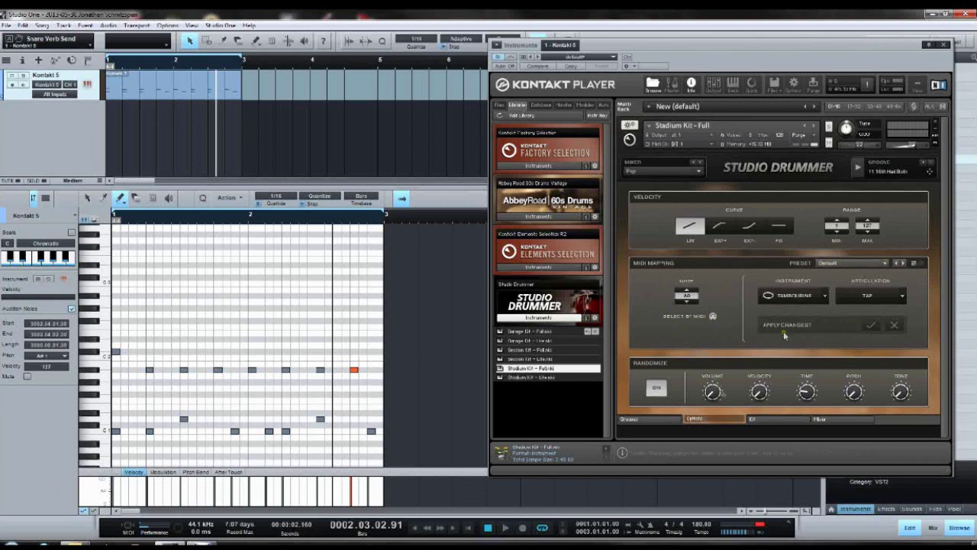
Return to Studio Drummer's mixer channels and select the KICK channel
{"action": "left_click", "coordinate": [824, 420]}
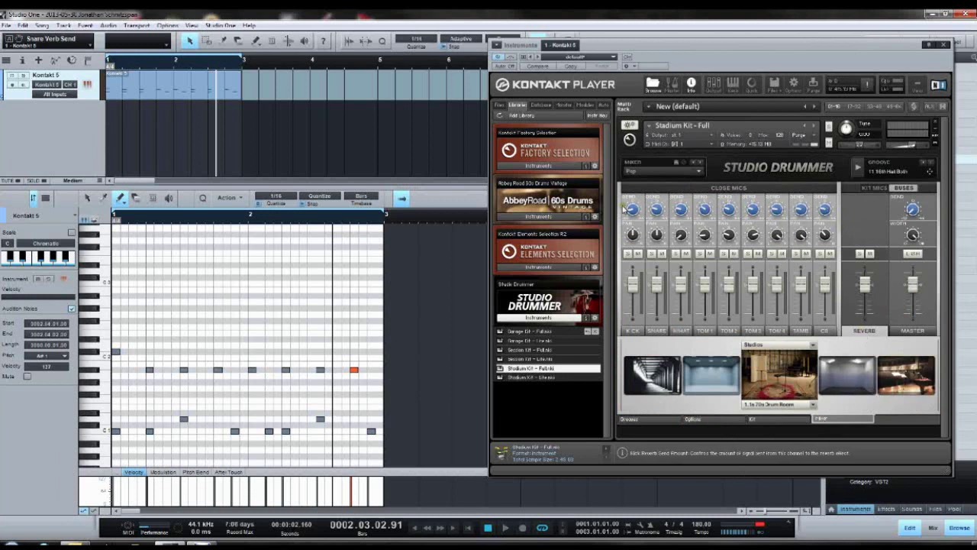
{"action": "left_click", "coordinate": [916, 331]}
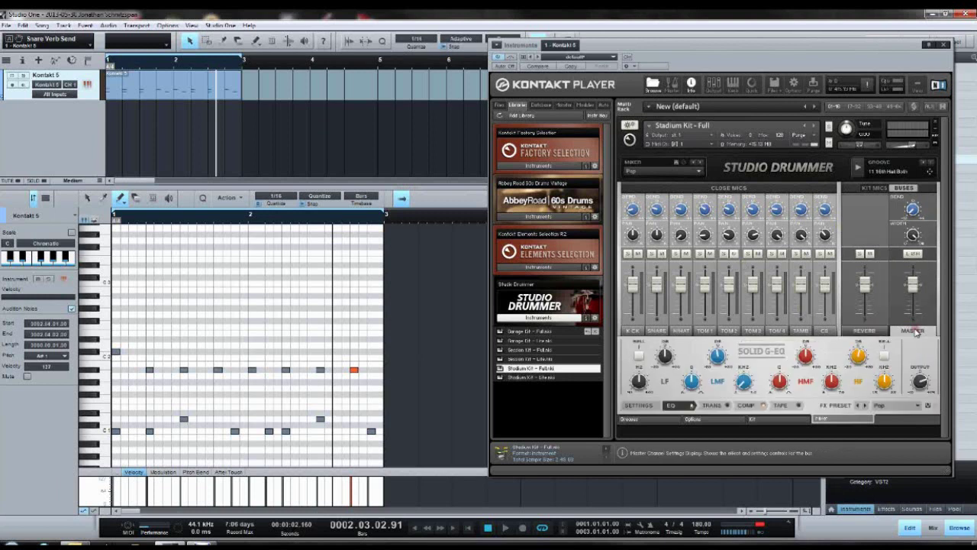
{"action": "left_click", "coordinate": [879, 189]}
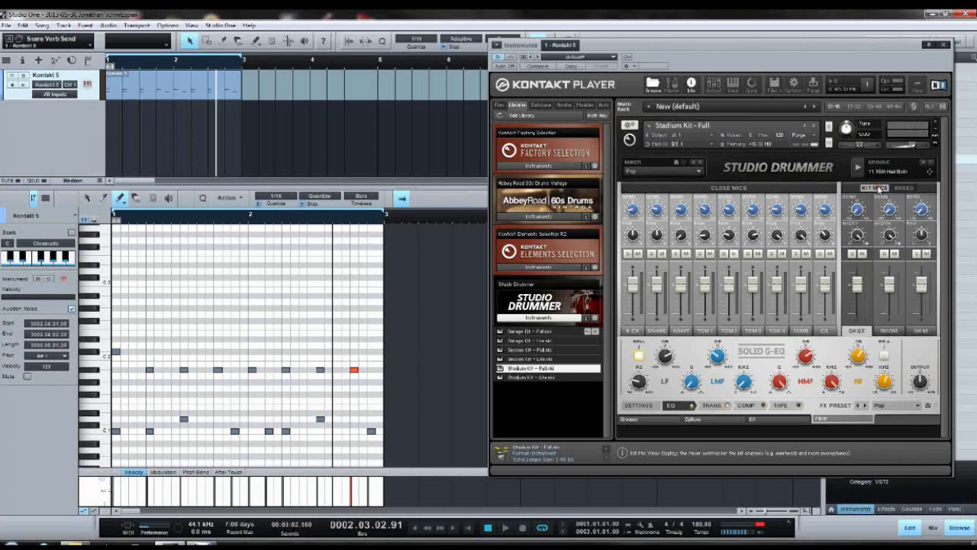
{"action": "left_click", "coordinate": [636, 331]}
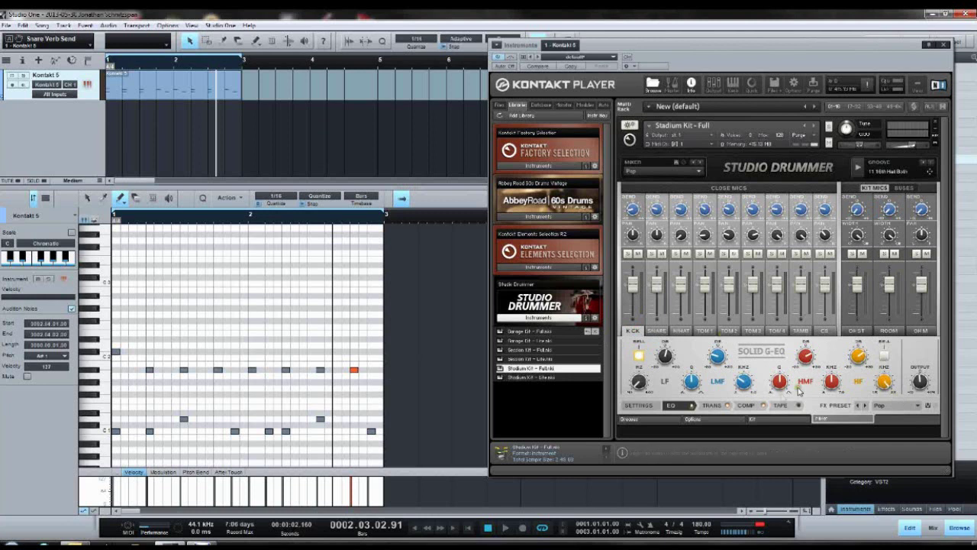
Check the kick's transient shaper and tape effects, then show its mix and routing settings
{"action": "left_click", "coordinate": [714, 405]}
{"action": "left_click", "coordinate": [744, 405]}
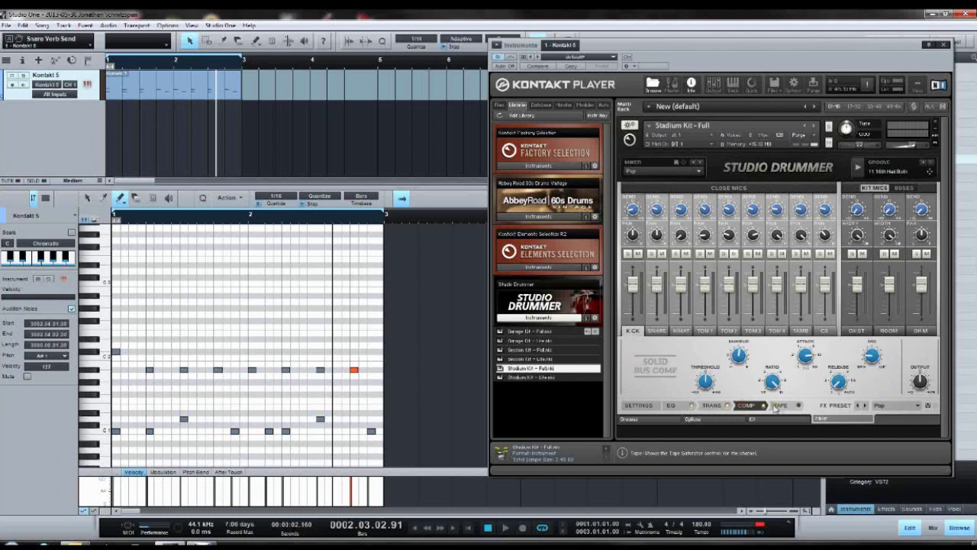
{"action": "left_click", "coordinate": [781, 406]}
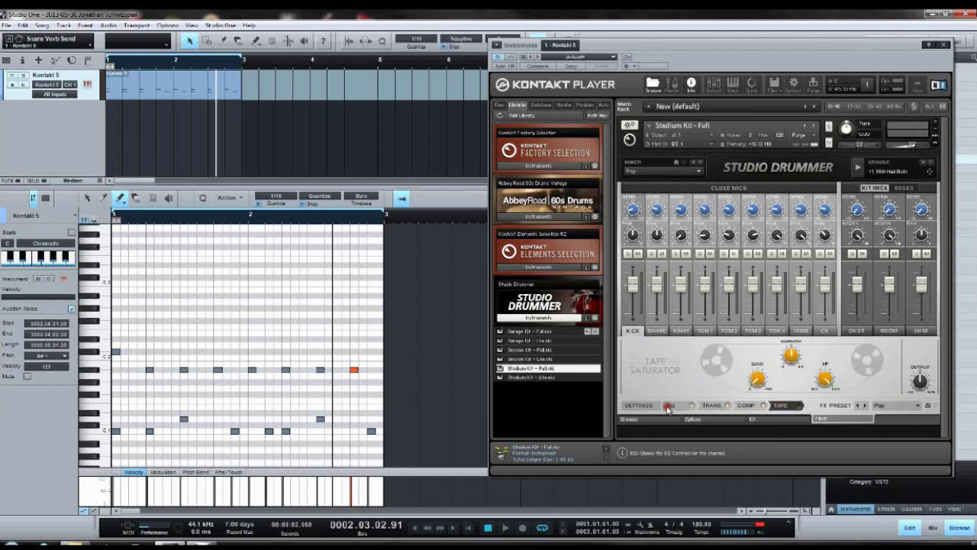
{"action": "left_click", "coordinate": [641, 406]}
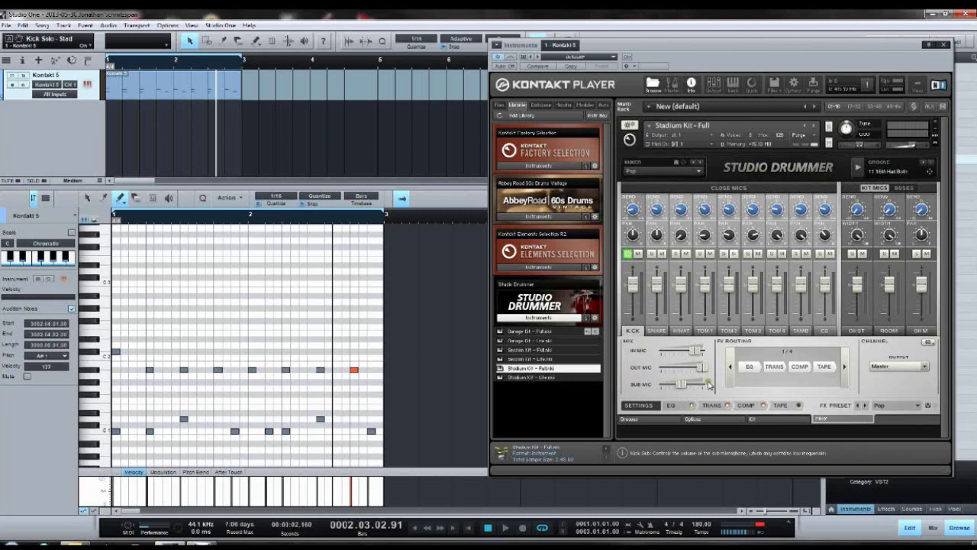
Play the drum pattern while sweeping the kick's Out Mic slider, leaving it near full
{"action": "mouse_move", "coordinate": [702, 367]}
{"action": "left_mouse_down"}
{"action": "mouse_move", "coordinate": [644, 370]}
{"action": "mouse_move", "coordinate": [679, 382]}
{"action": "mouse_move", "coordinate": [659, 381]}
{"action": "left_mouse_up"}
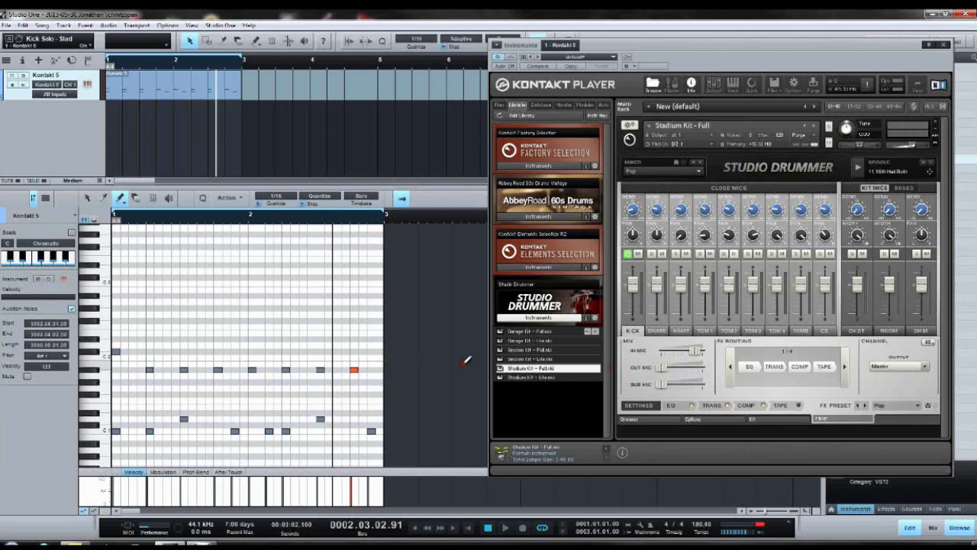
{"action": "key", "text": "1"}
{"action": "key", "text": "space"}
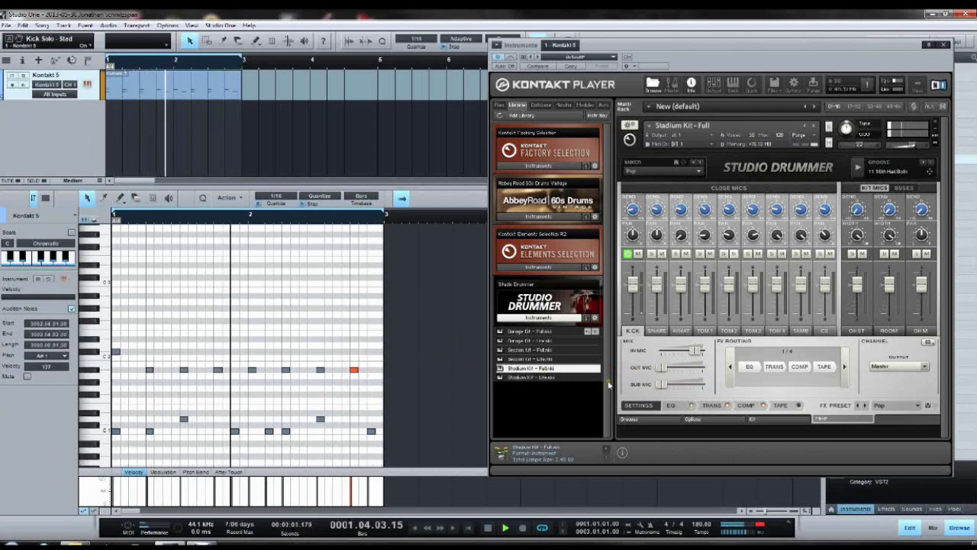
{"action": "left_click_drag", "start_coordinate": [663, 368], "coordinate": [624, 354]}
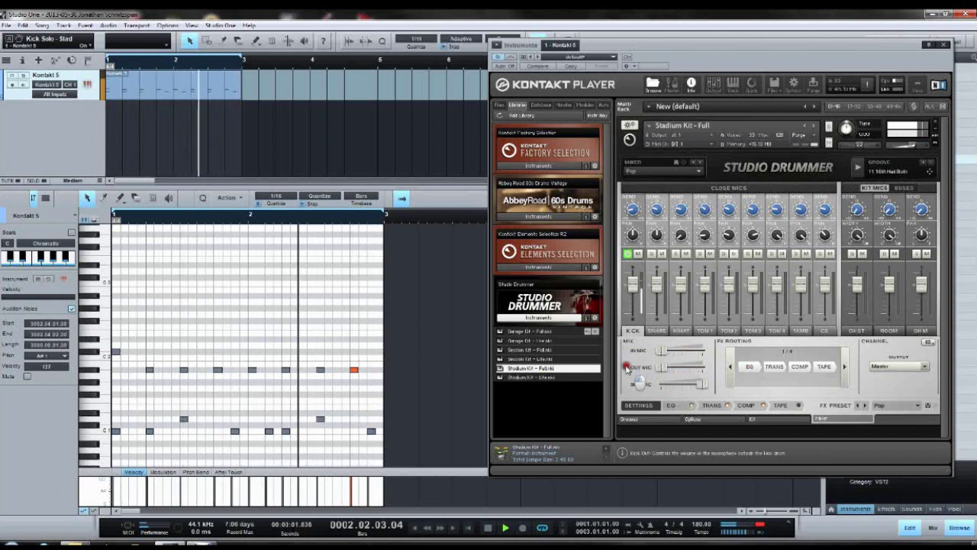
{"action": "mouse_move", "coordinate": [663, 368]}
{"action": "left_mouse_down"}
{"action": "mouse_move", "coordinate": [695, 369]}
{"action": "mouse_move", "coordinate": [695, 351]}
{"action": "left_mouse_up"}
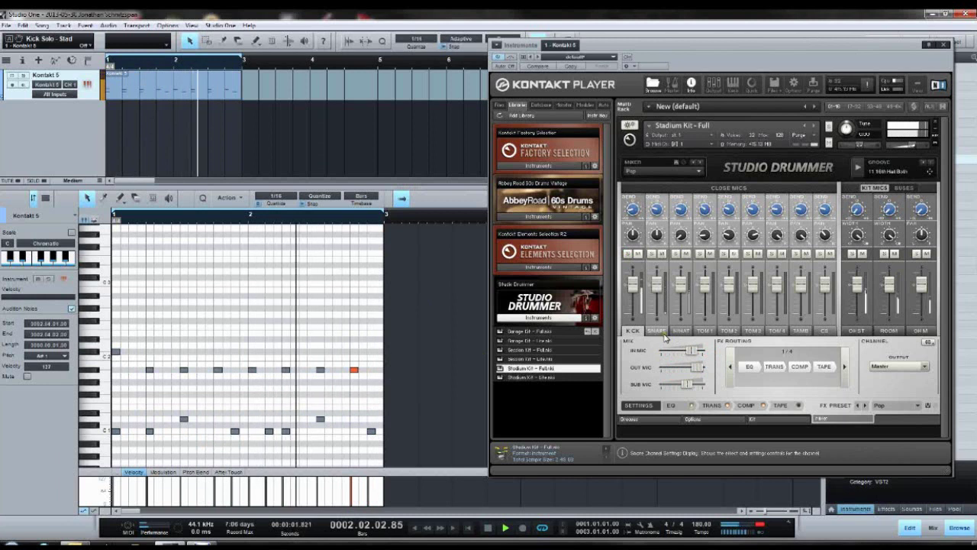
{"action": "key", "text": "space"}
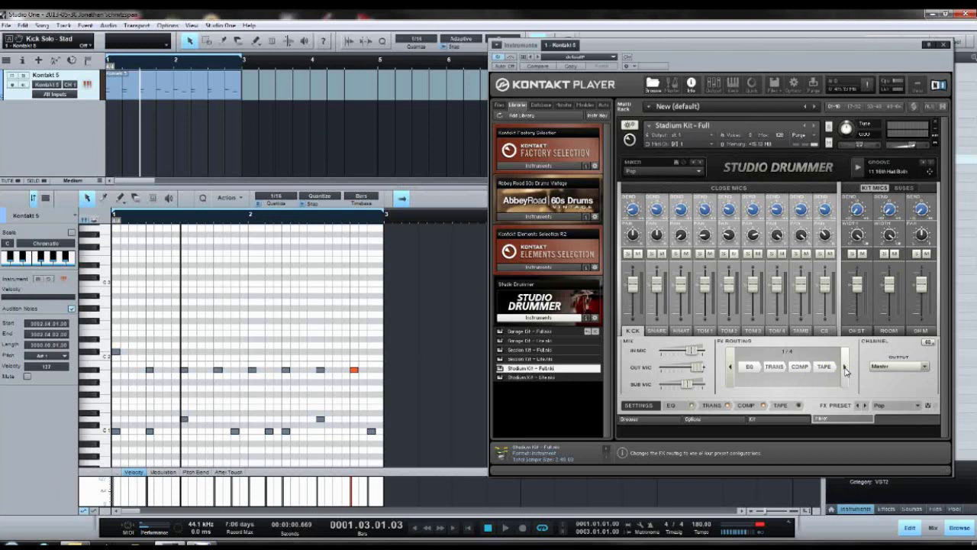
Set the kick's FX routing to order 3/4 (Trans, Comp, Tape, EQ) and show the Transient Master
{"action": "left_click", "coordinate": [845, 370]}
{"action": "left_click", "coordinate": [845, 369]}
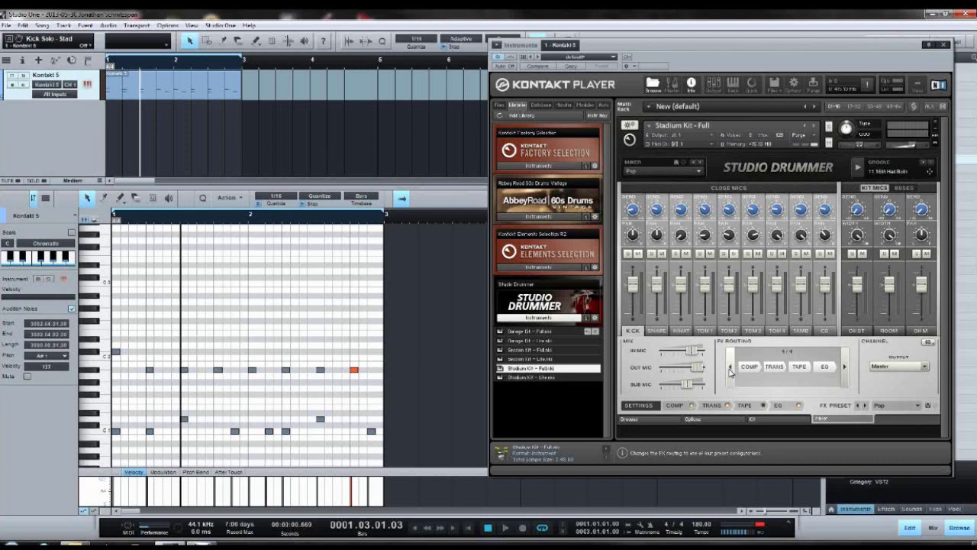
{"action": "left_click", "coordinate": [730, 368]}
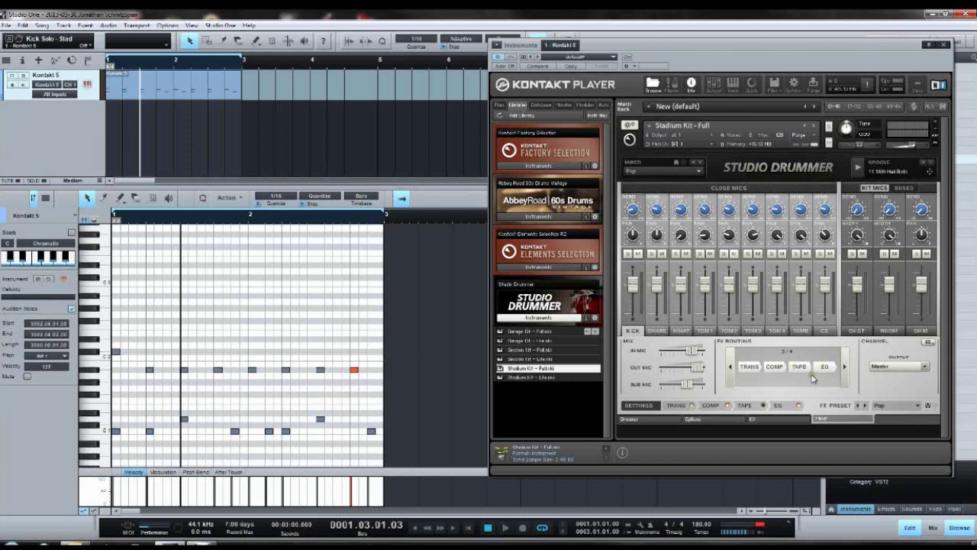
{"action": "left_click", "coordinate": [675, 406]}
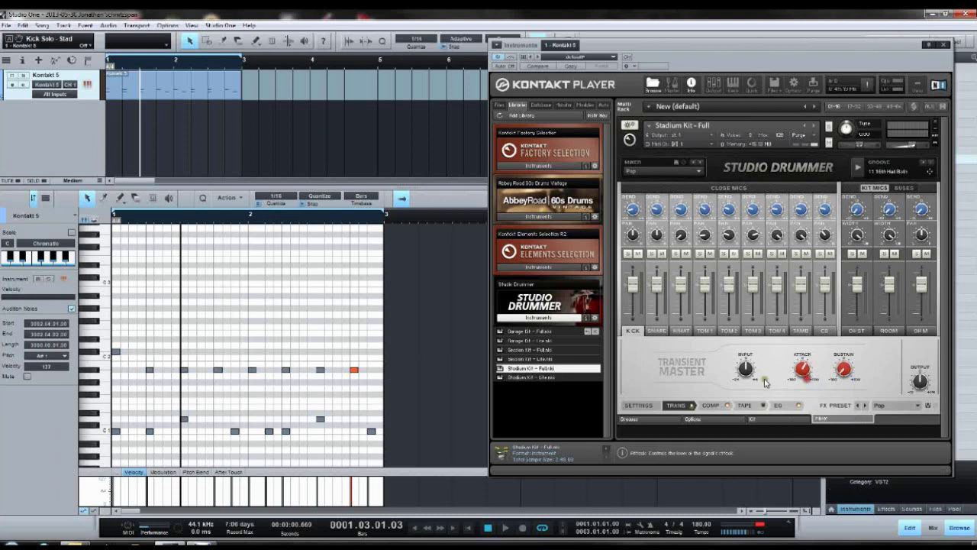
Play the pattern briefly to hear the kick's transient shaping, then show its Solid Bus Comp
{"action": "key", "text": "space"}
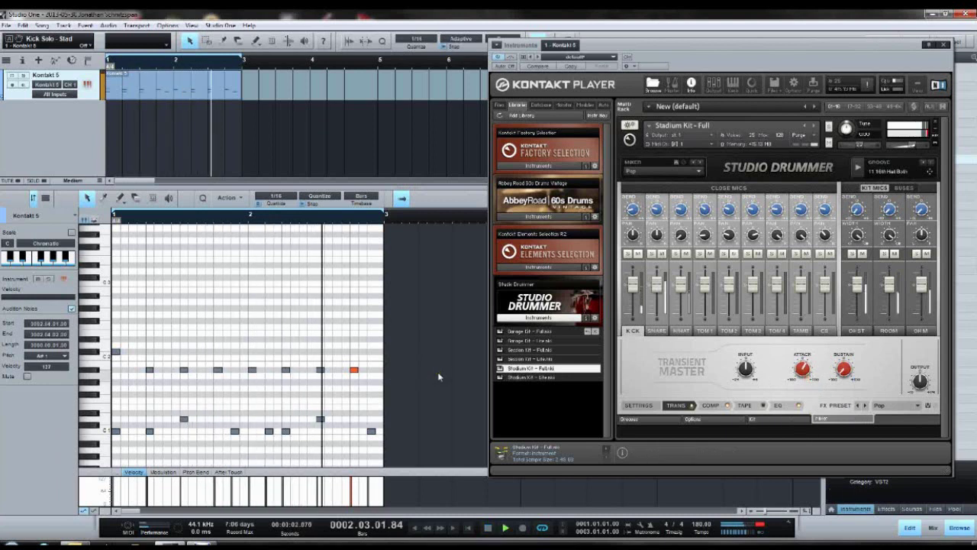
{"action": "key", "text": "space"}
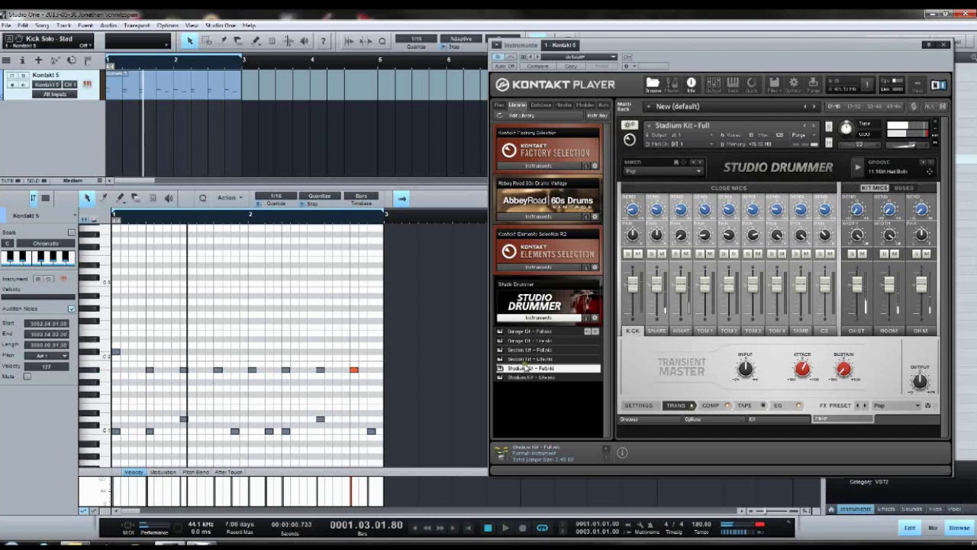
{"action": "left_click", "coordinate": [711, 405]}
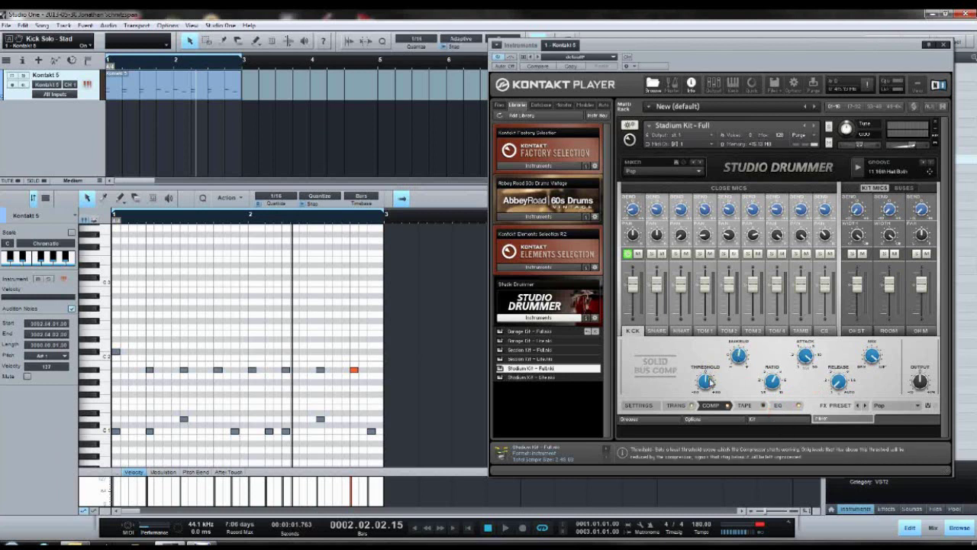
{"action": "left_click", "coordinate": [429, 380]}
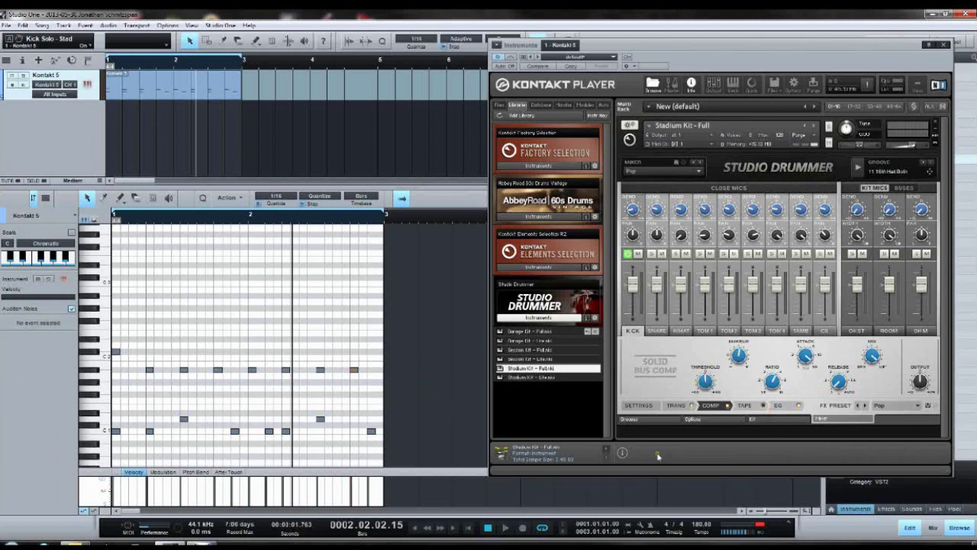
{"action": "key", "text": "space"}
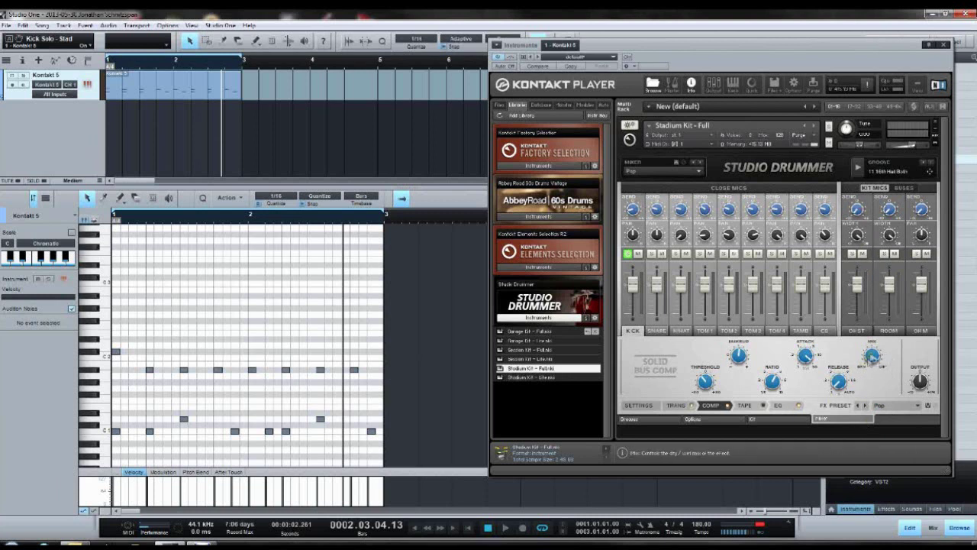
Show the kick's Tape Saturator and play the pattern briefly to hear the saturation
{"action": "left_click", "coordinate": [778, 406]}
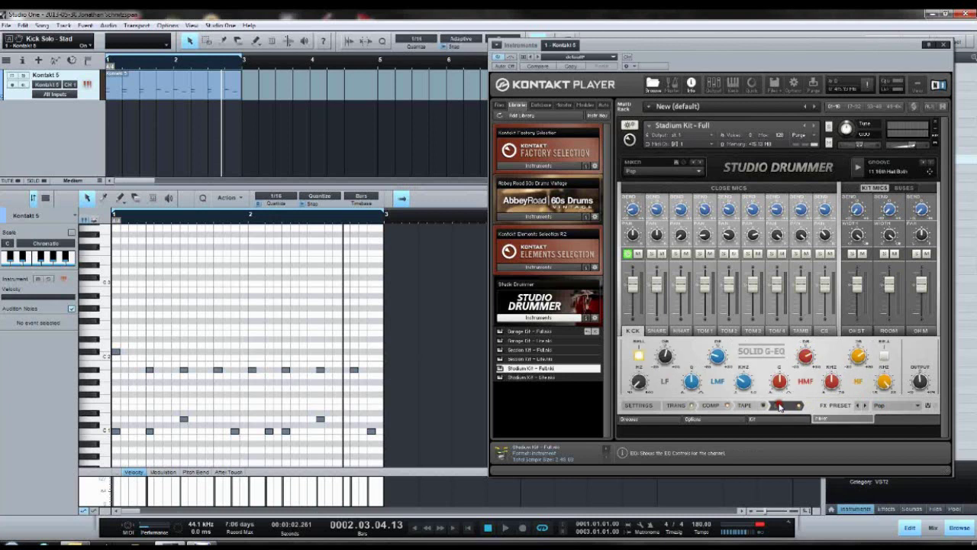
{"action": "left_click", "coordinate": [762, 405]}
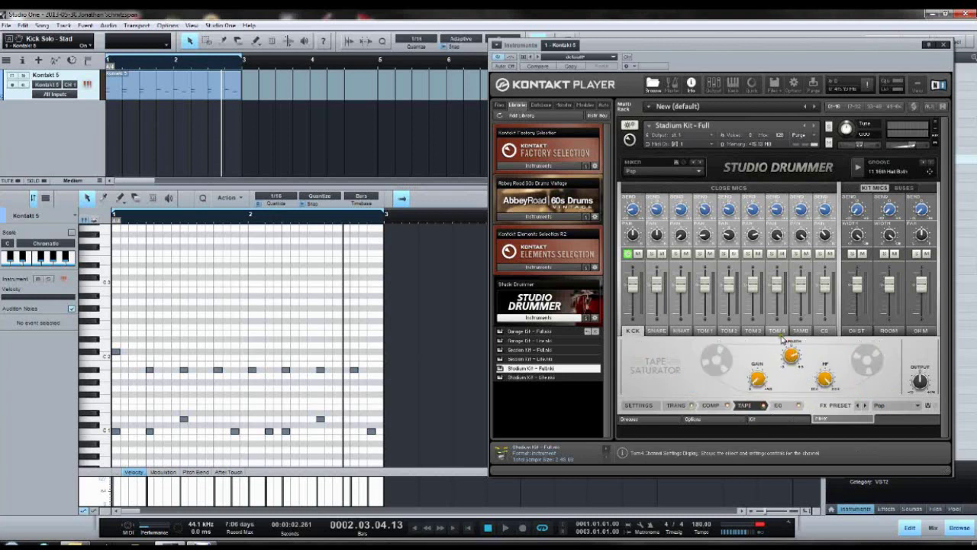
{"action": "key", "text": "space"}
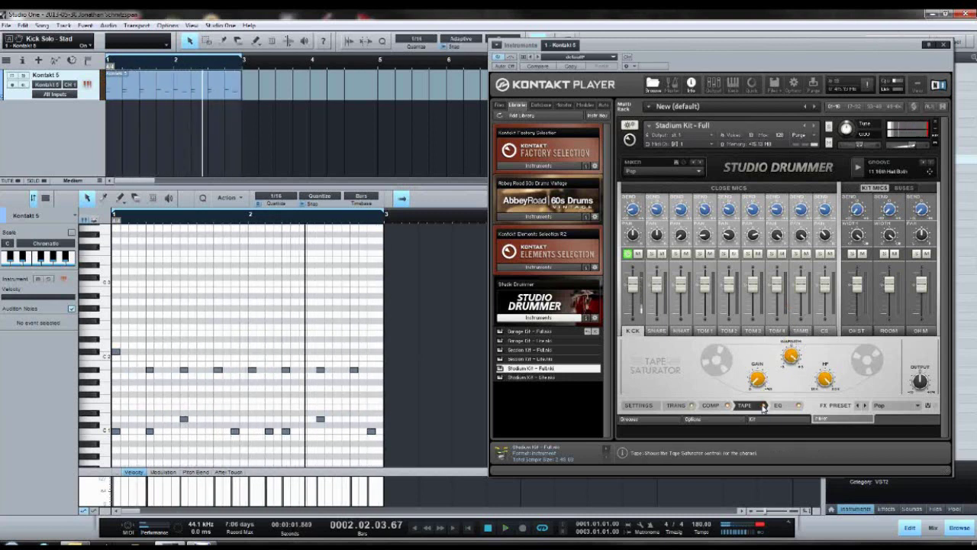
{"action": "key", "text": "space"}
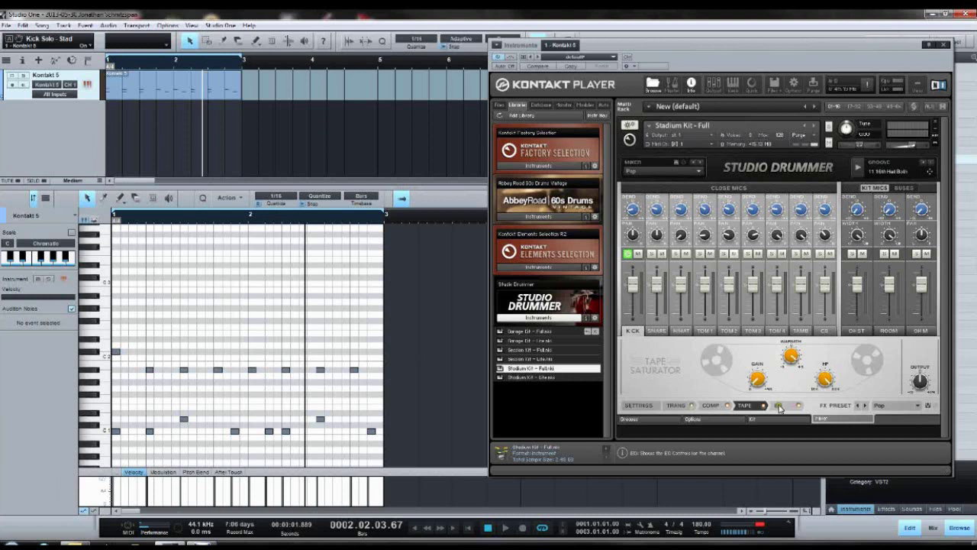
Show the kick's Solid G-EQ, then step through the snare, hi-hat, Toms 1–4 and tambourine channels
{"action": "left_click", "coordinate": [780, 406]}
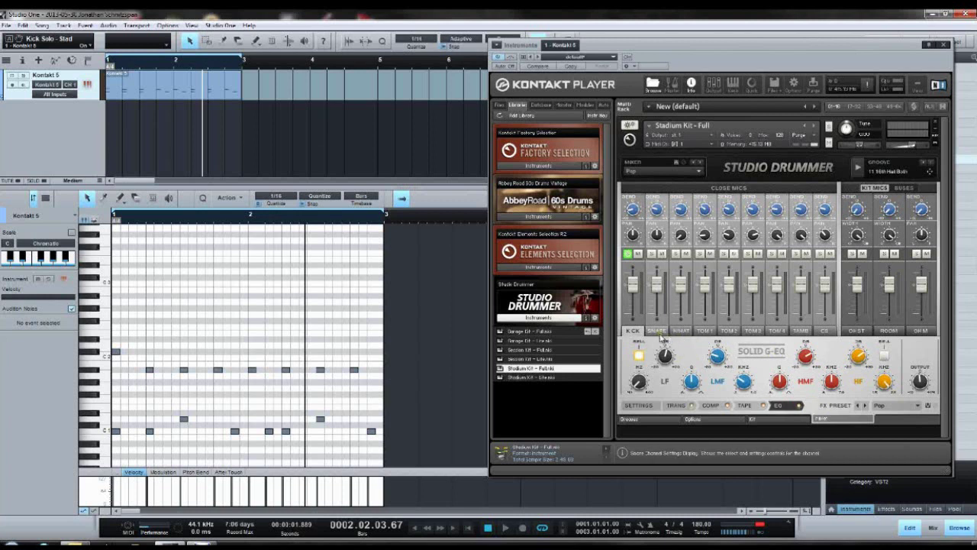
{"action": "left_click", "coordinate": [657, 331]}
{"action": "left_click", "coordinate": [681, 331]}
{"action": "left_click", "coordinate": [702, 331]}
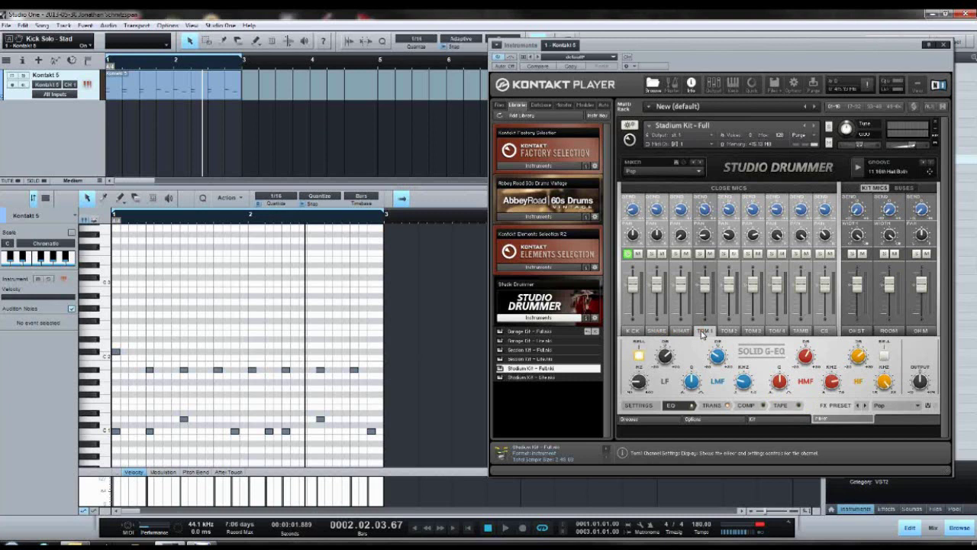
{"action": "left_click", "coordinate": [729, 331]}
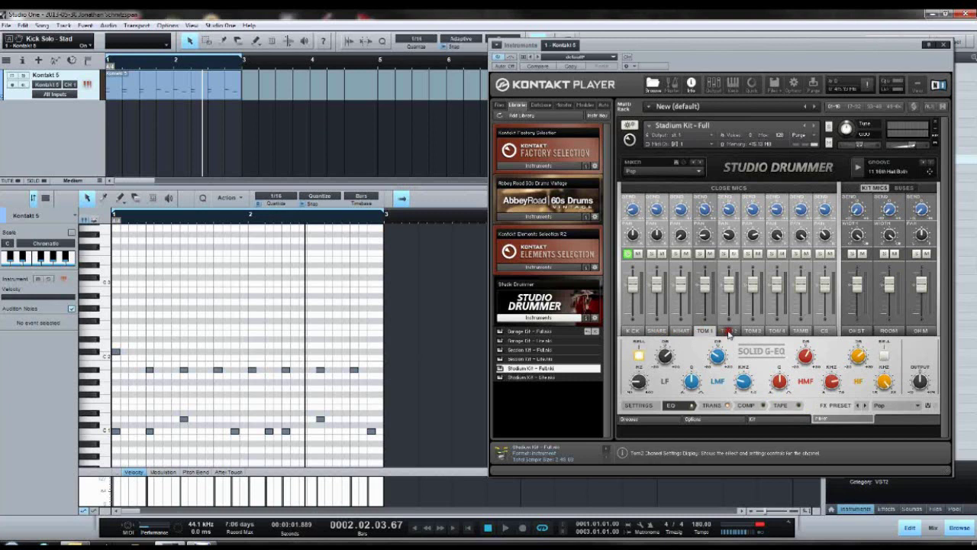
{"action": "left_click", "coordinate": [753, 332]}
{"action": "left_click", "coordinate": [776, 332]}
{"action": "left_click", "coordinate": [802, 332]}
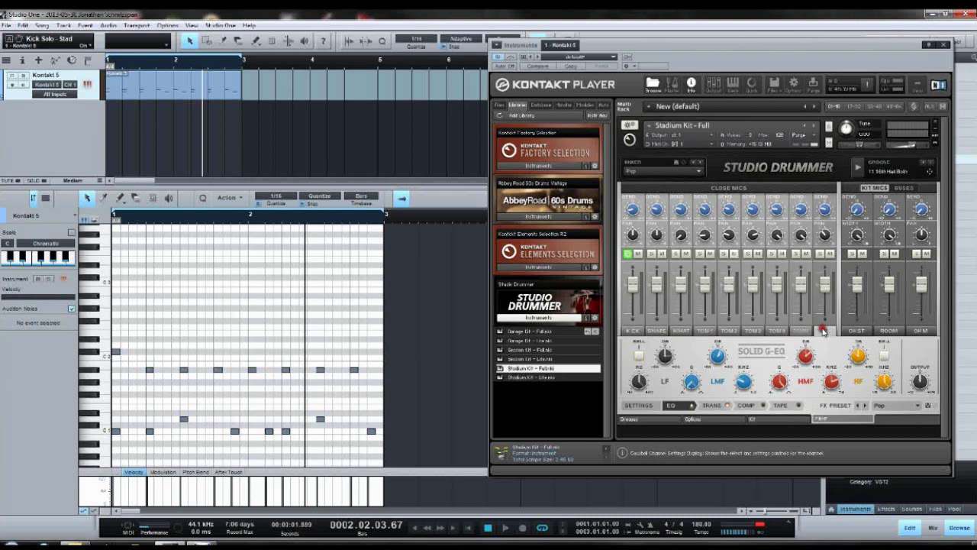